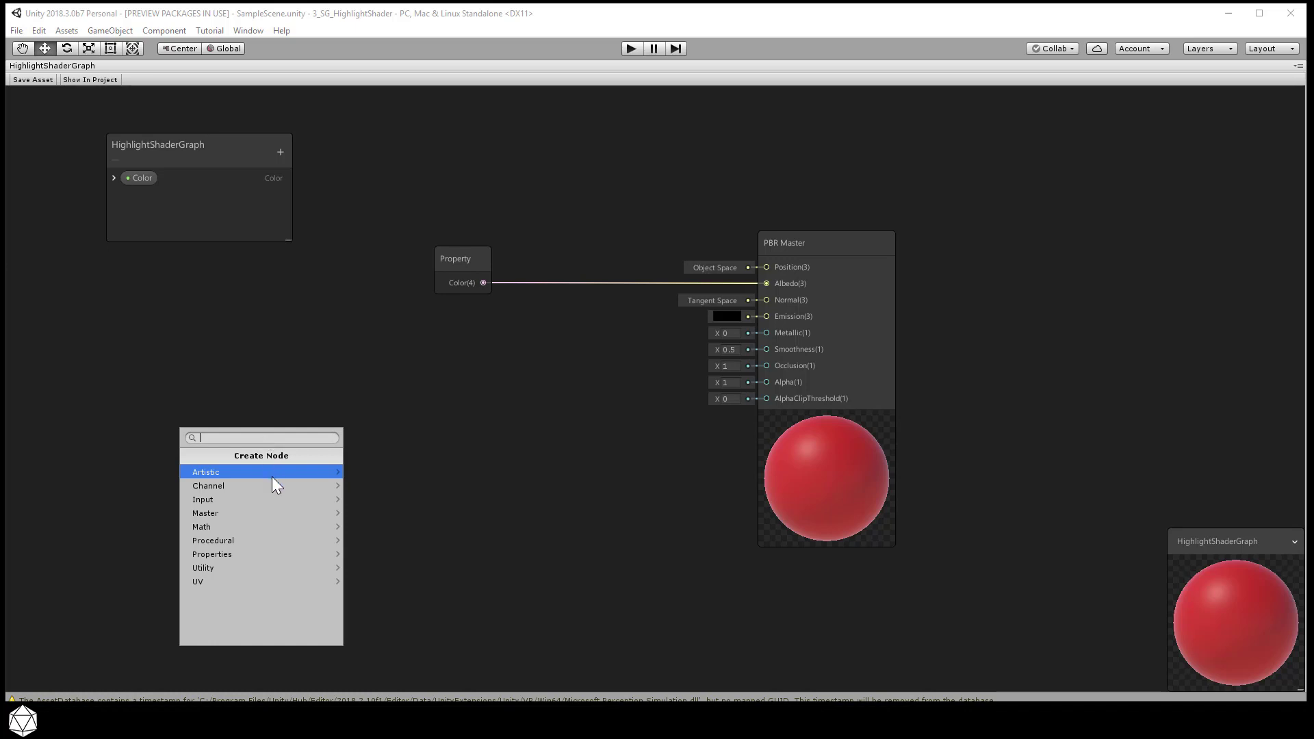
Step: Add a Fresnel Effect node to the graph and place it just below the color Property node
{"action": "left_click", "coordinate": [248, 528]}
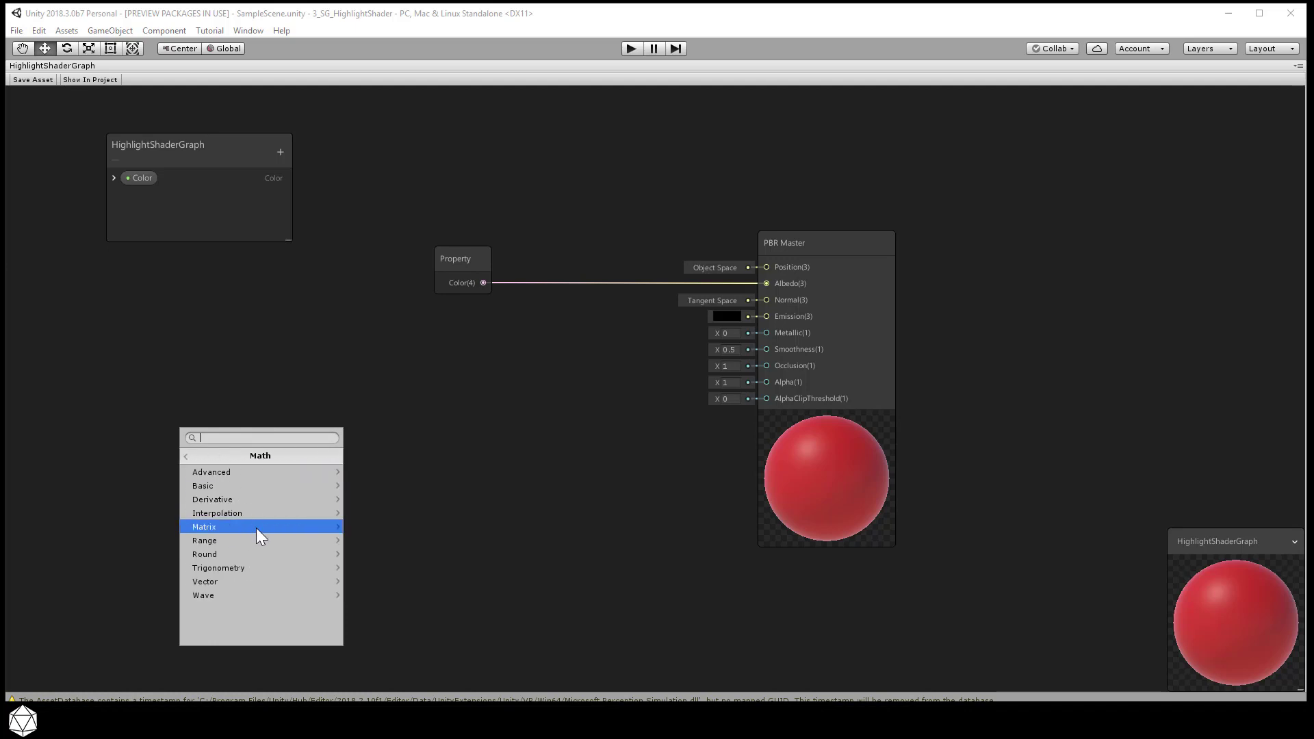
{"action": "left_click", "coordinate": [252, 581]}
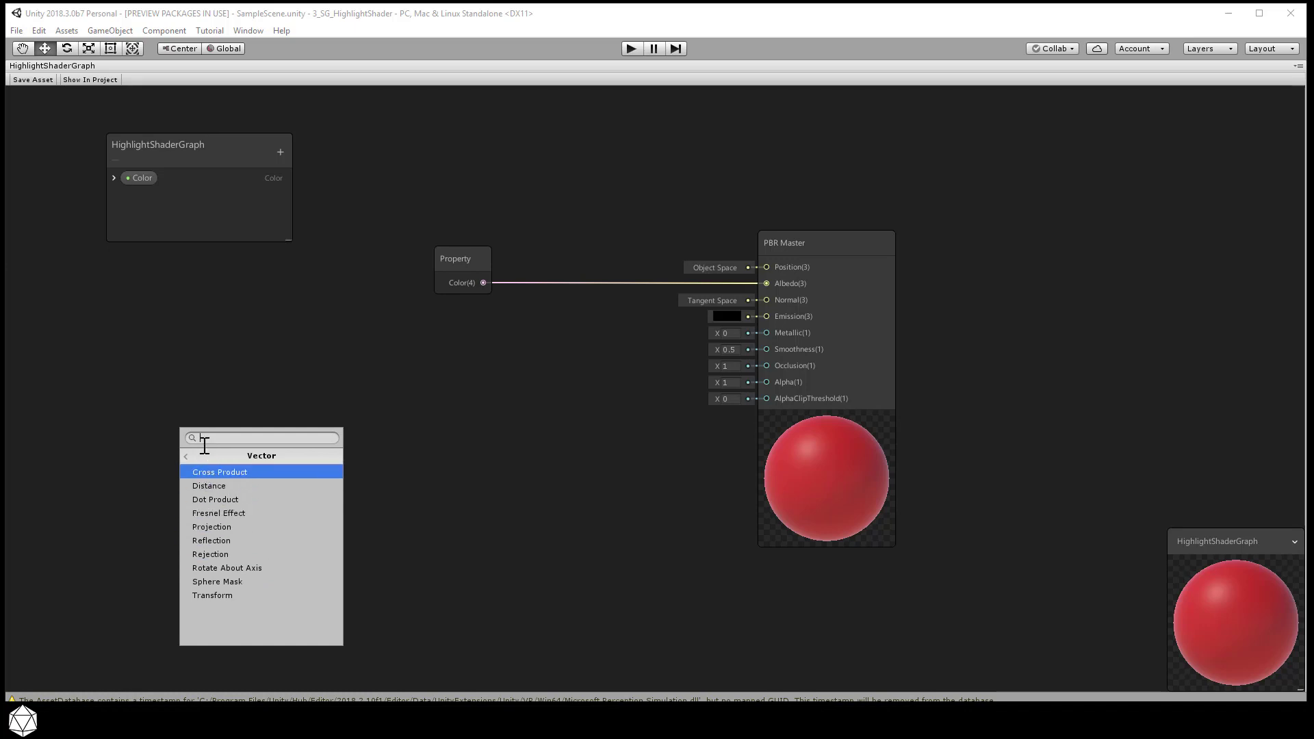
{"action": "type", "text": "fre"}
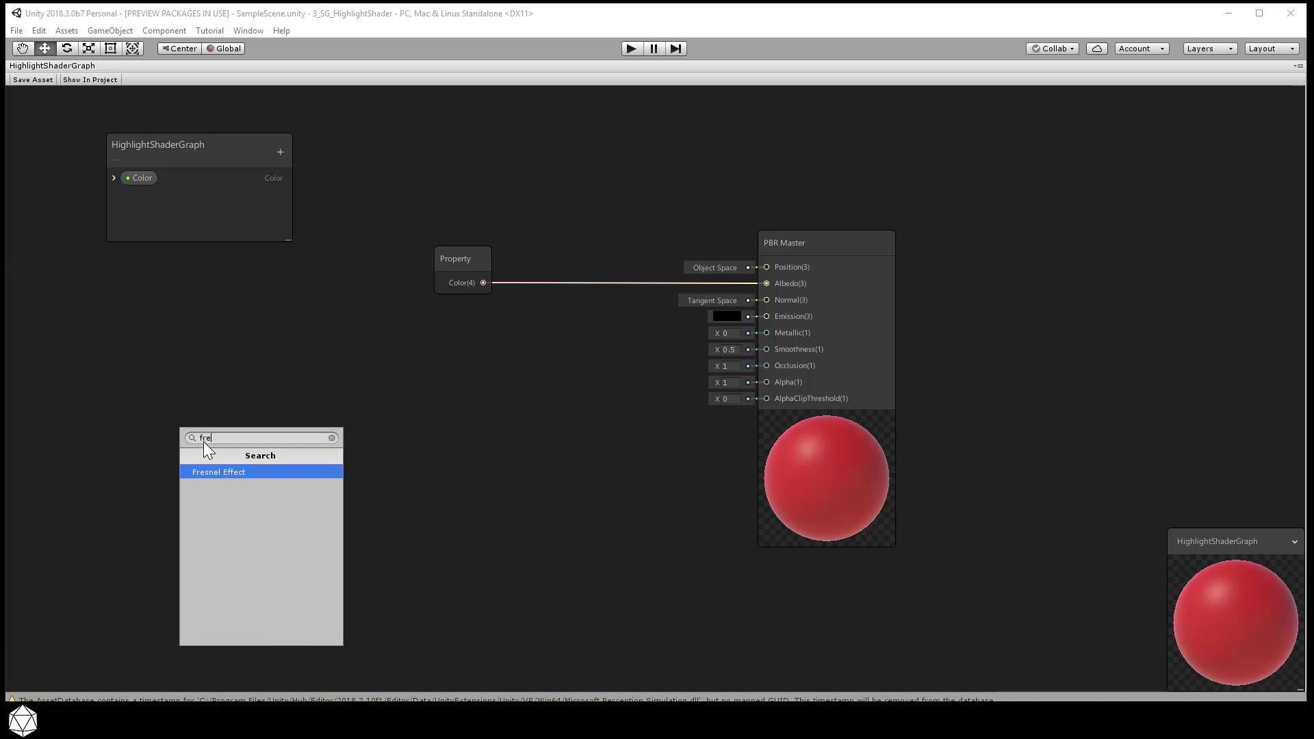
{"action": "type", "text": "sne"}
{"action": "left_click", "coordinate": [256, 469]}
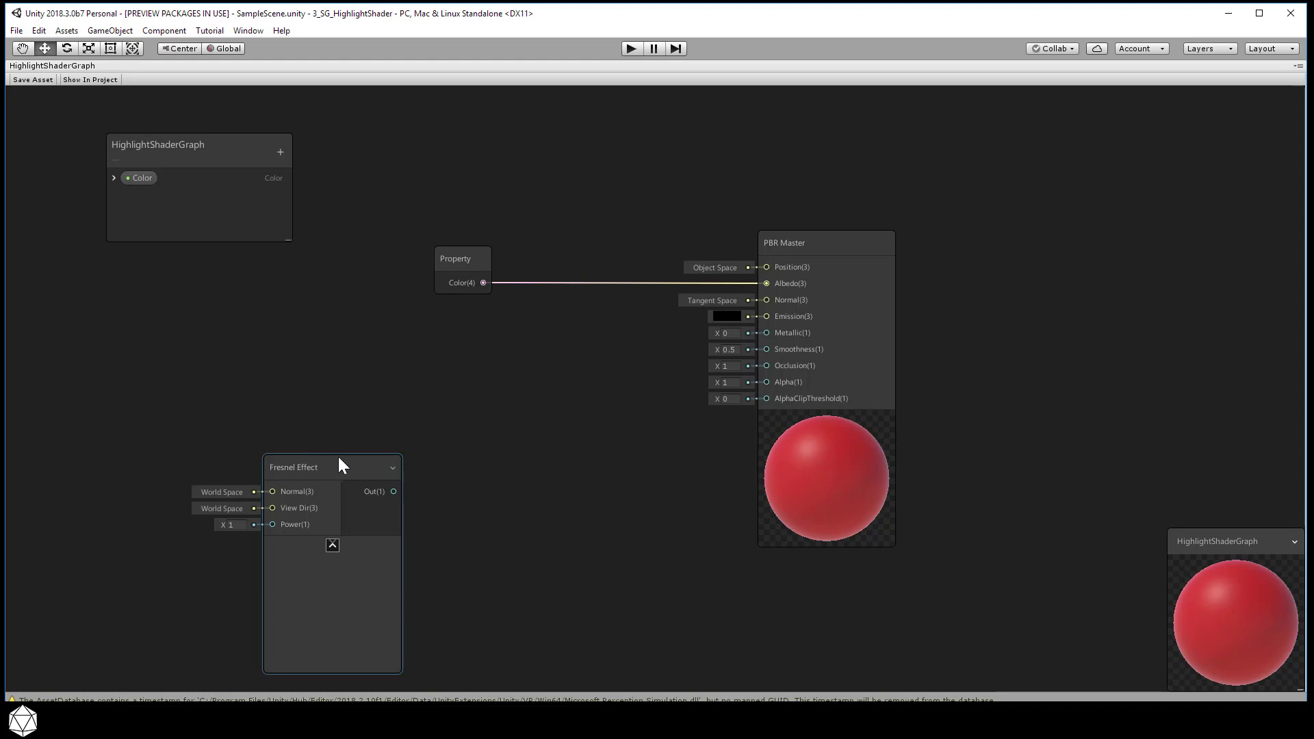
{"action": "left_click_drag", "start_coordinate": [338, 457], "coordinate": [474, 338]}
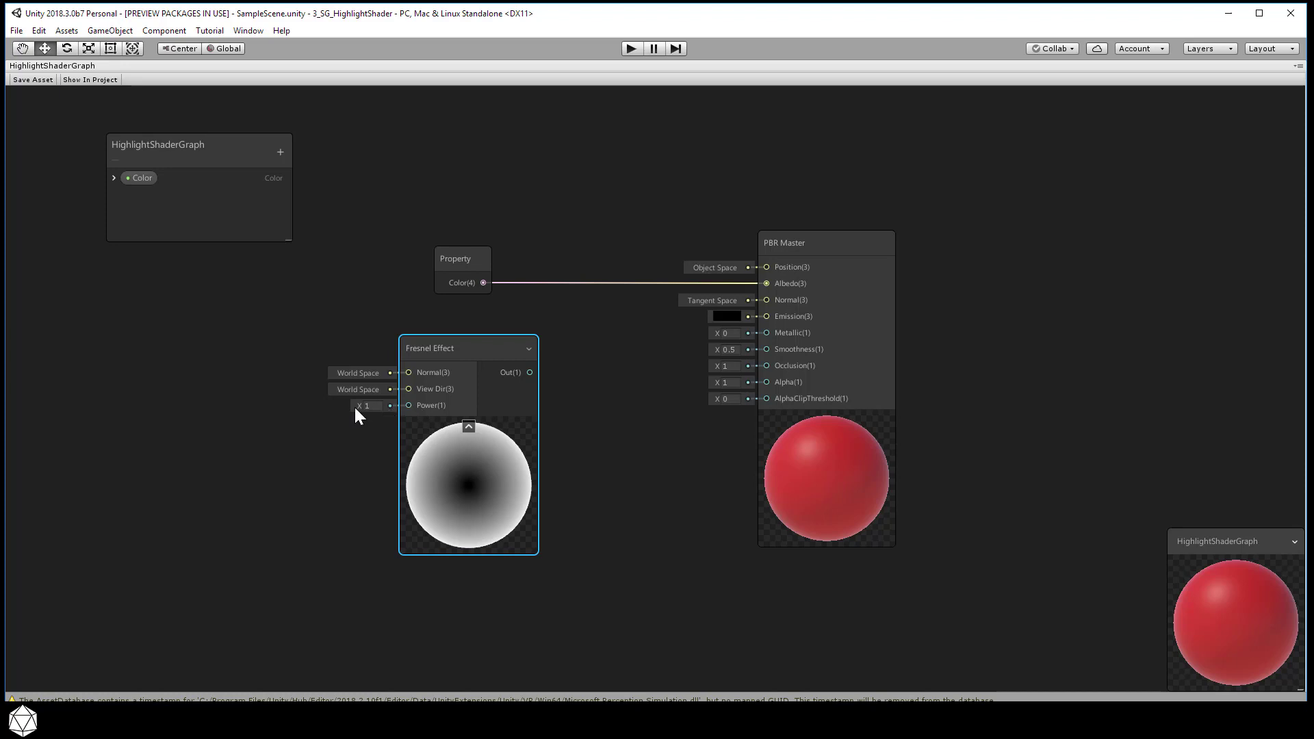
Step: Try higher and lower Power values on the Fresnel Effect node, then set Power to 2
{"action": "left_click_drag", "start_coordinate": [358, 405], "coordinate": [407, 404]}
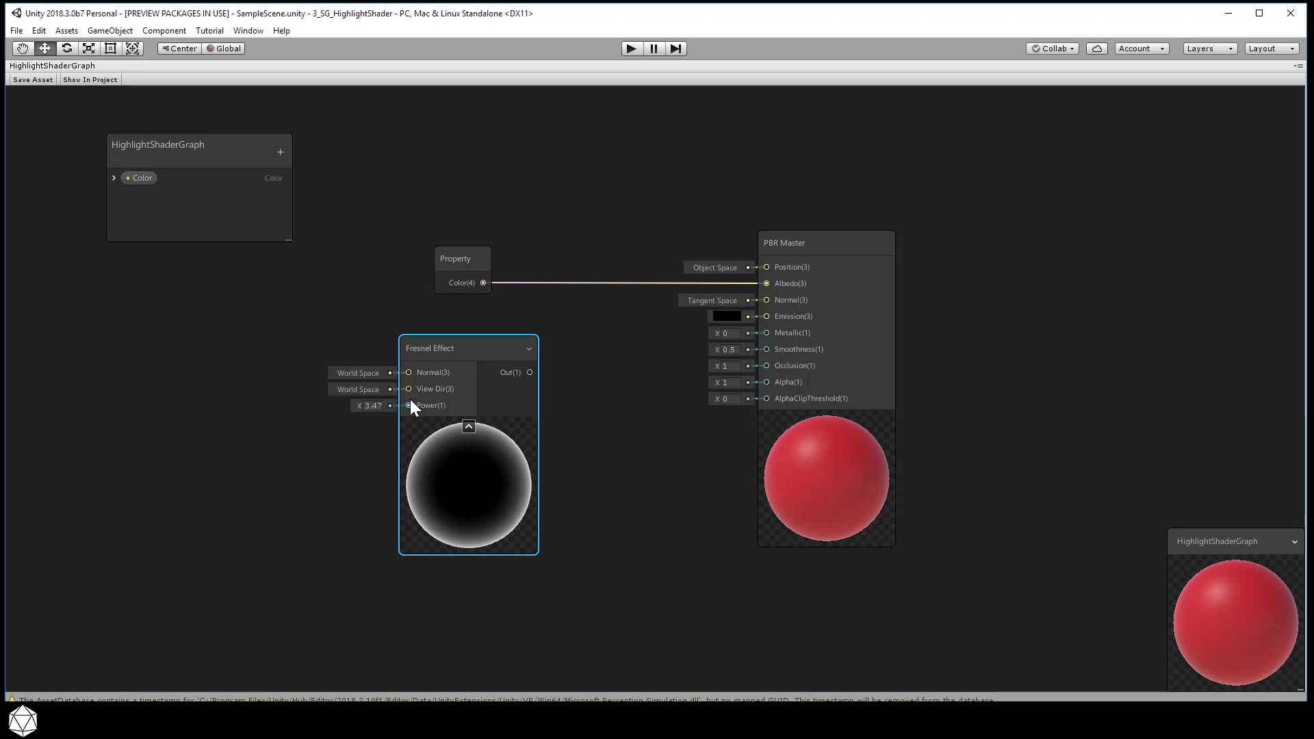
{"action": "left_click_drag", "start_coordinate": [411, 400], "coordinate": [331, 404]}
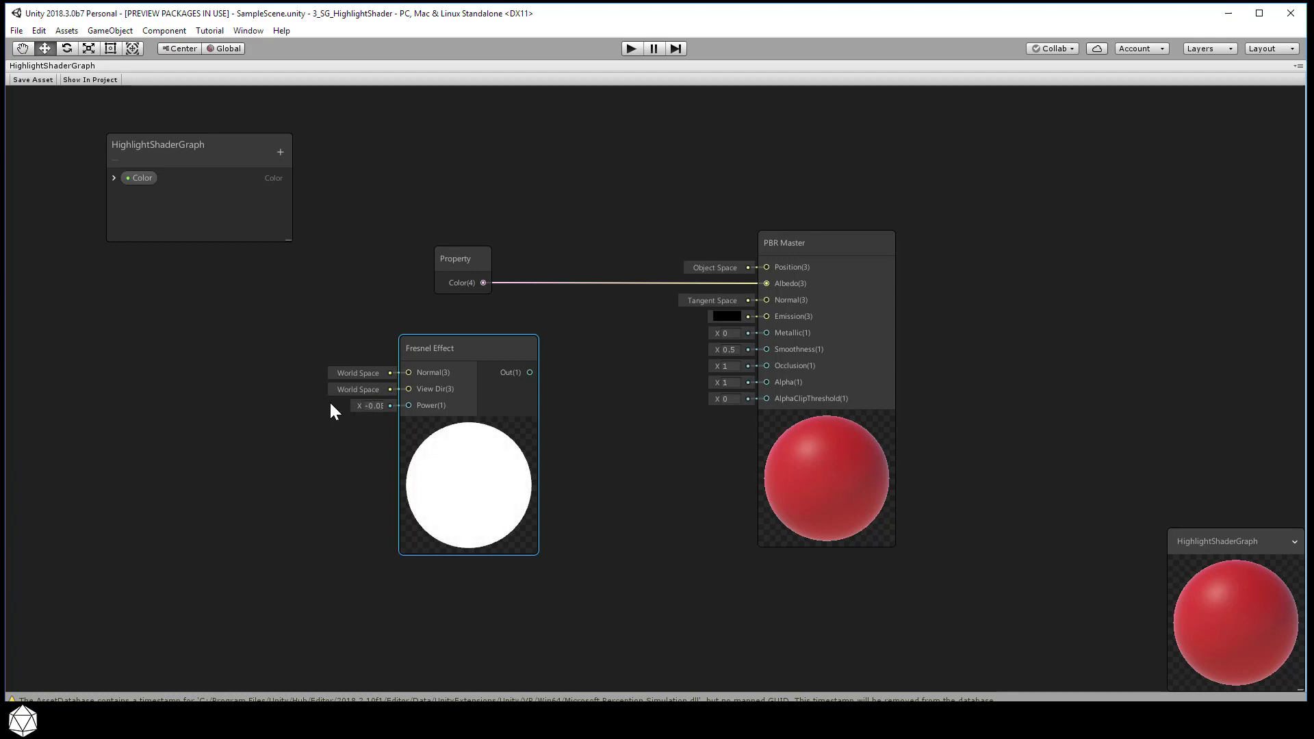
{"action": "left_click", "coordinate": [373, 405]}
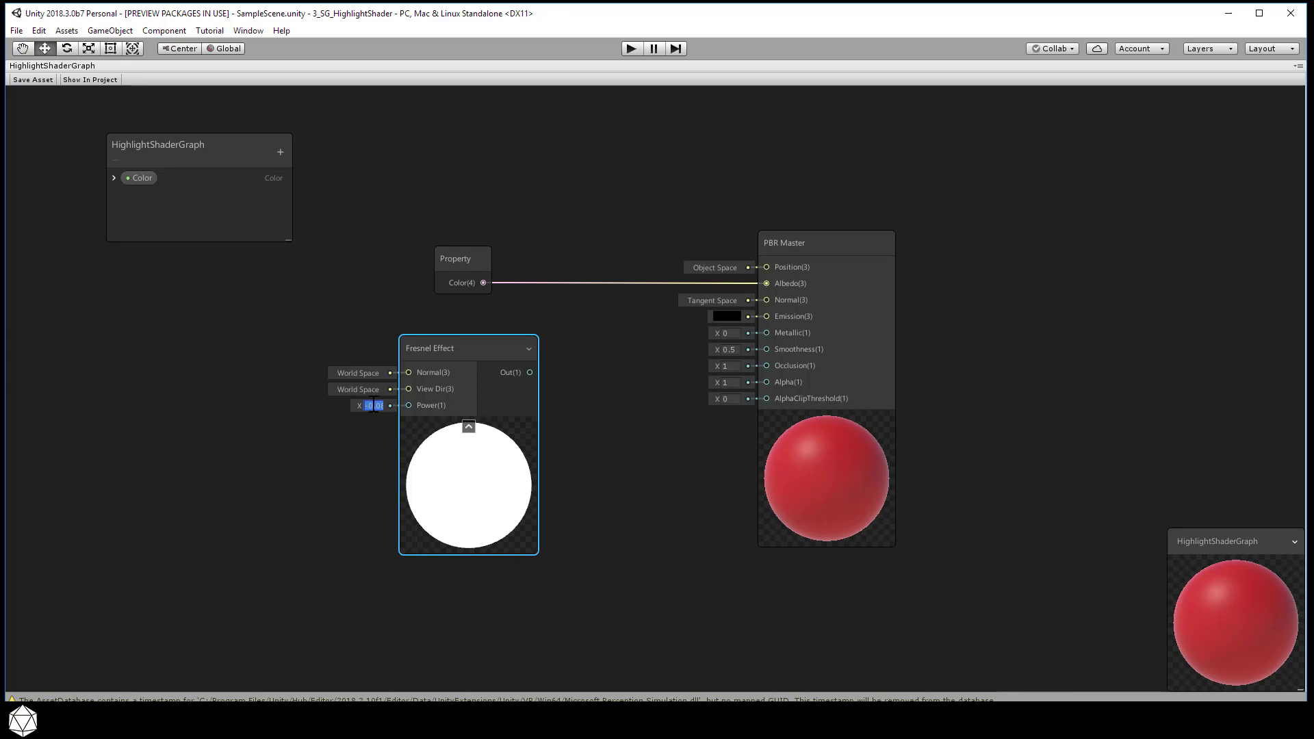
{"action": "type", "text": "2"}
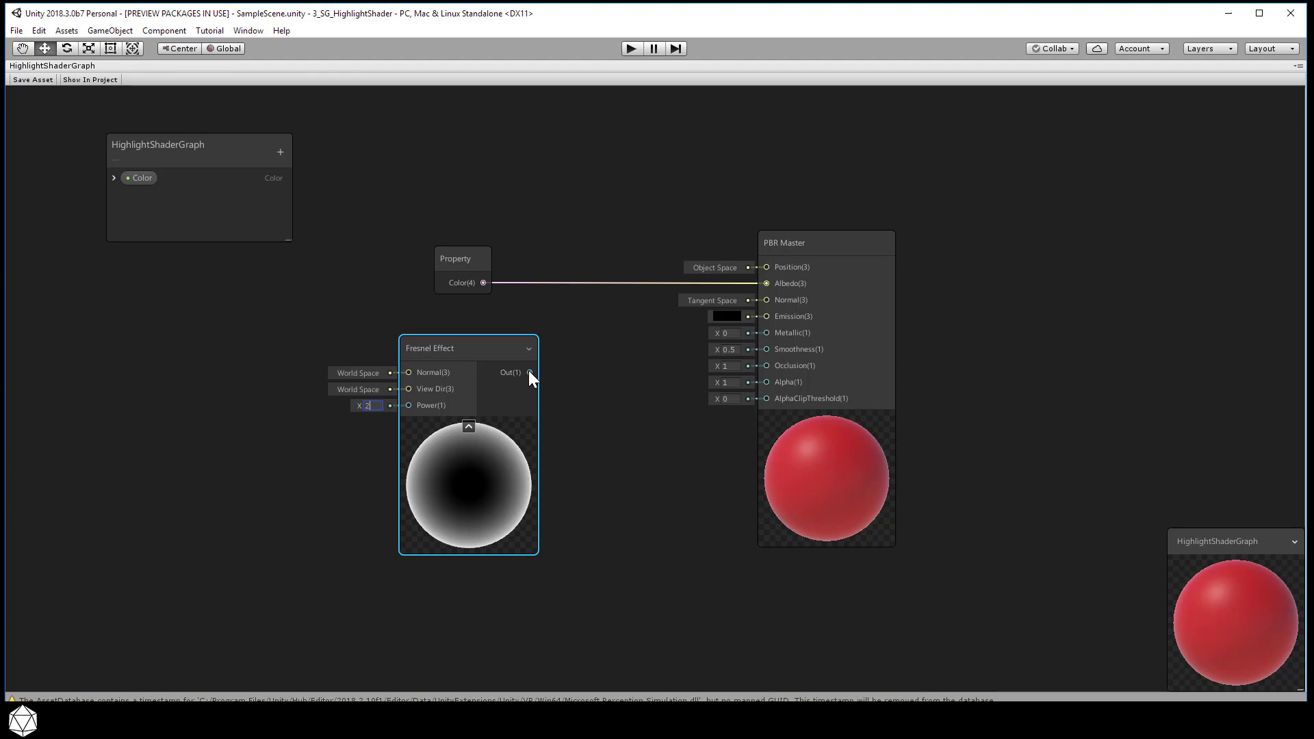
Step: Connect the Fresnel Effect output to the PBR Master's Emission input and move the main preview closer to the PBR Master
{"action": "left_click_drag", "start_coordinate": [528, 371], "coordinate": [769, 313]}
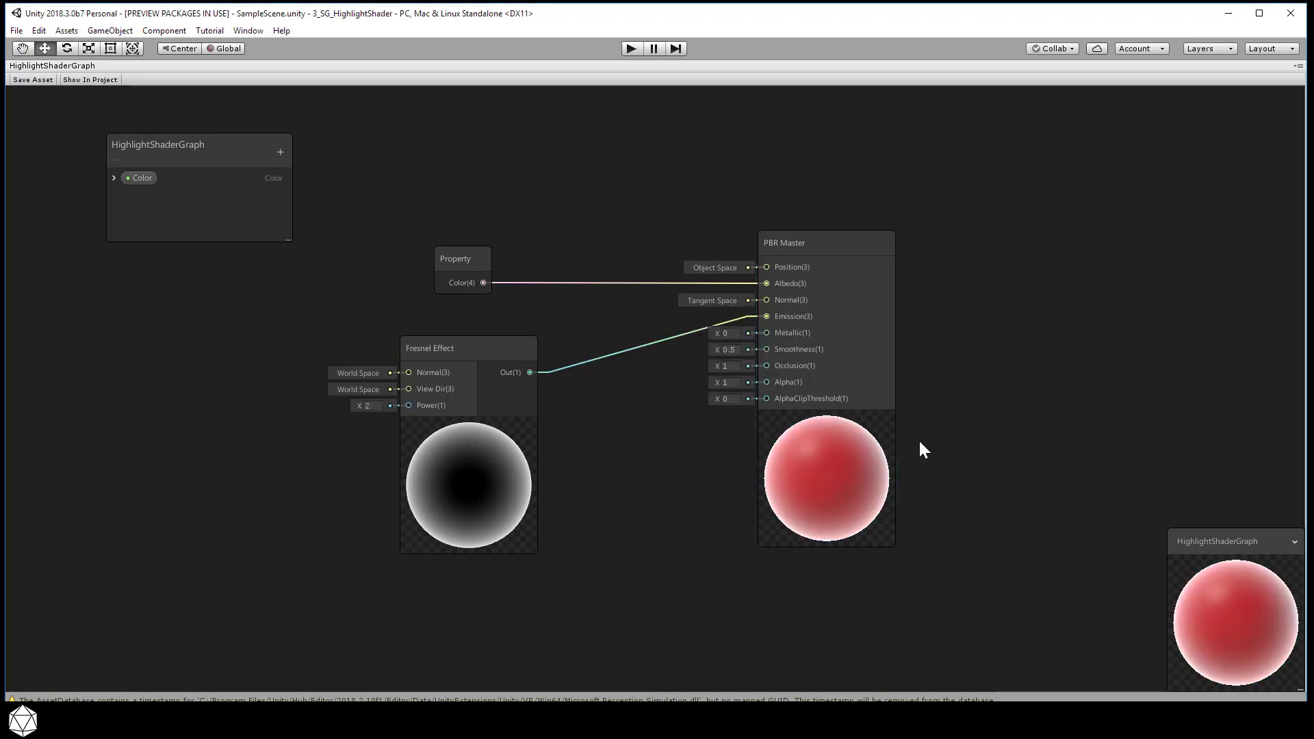
{"action": "left_click_drag", "start_coordinate": [1218, 555], "coordinate": [1062, 437]}
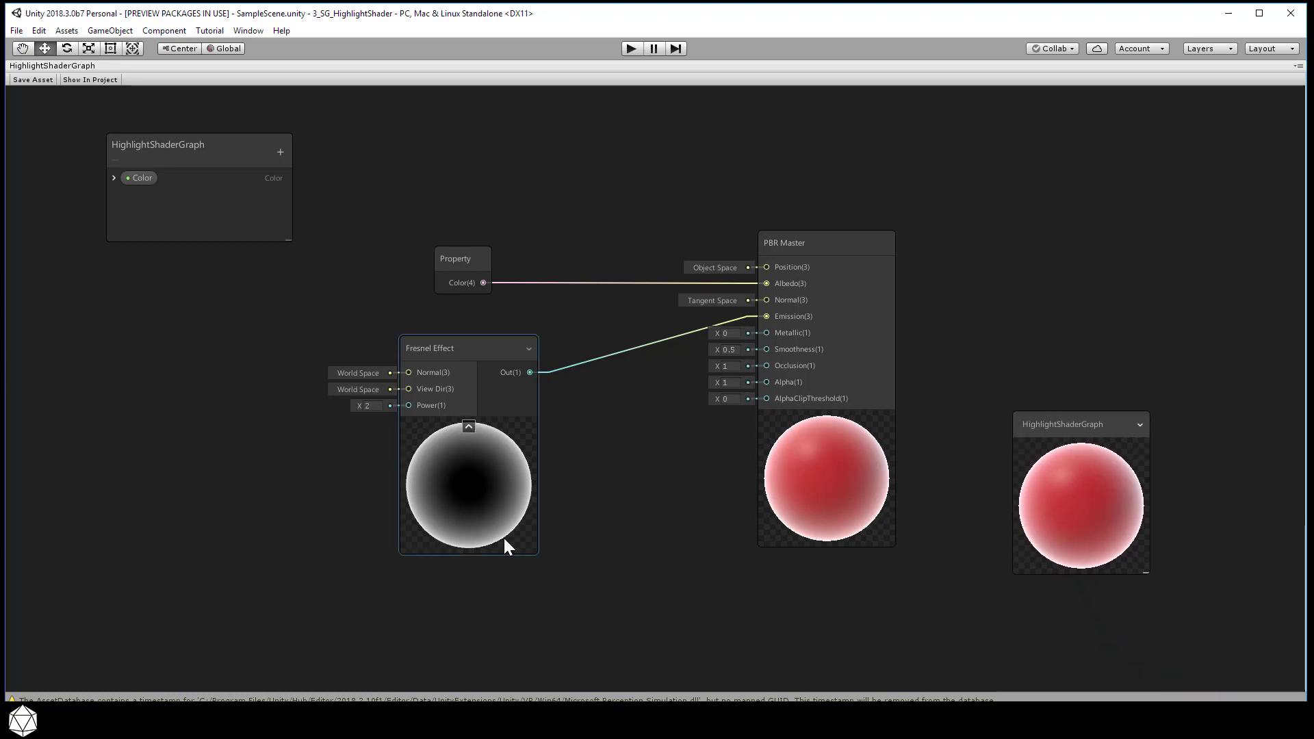
Step: Try Fresnel Effect Power values of 1 and 1.1, then restore Power to 2
{"action": "left_click", "coordinate": [367, 406]}
{"action": "type", "text": "1"}
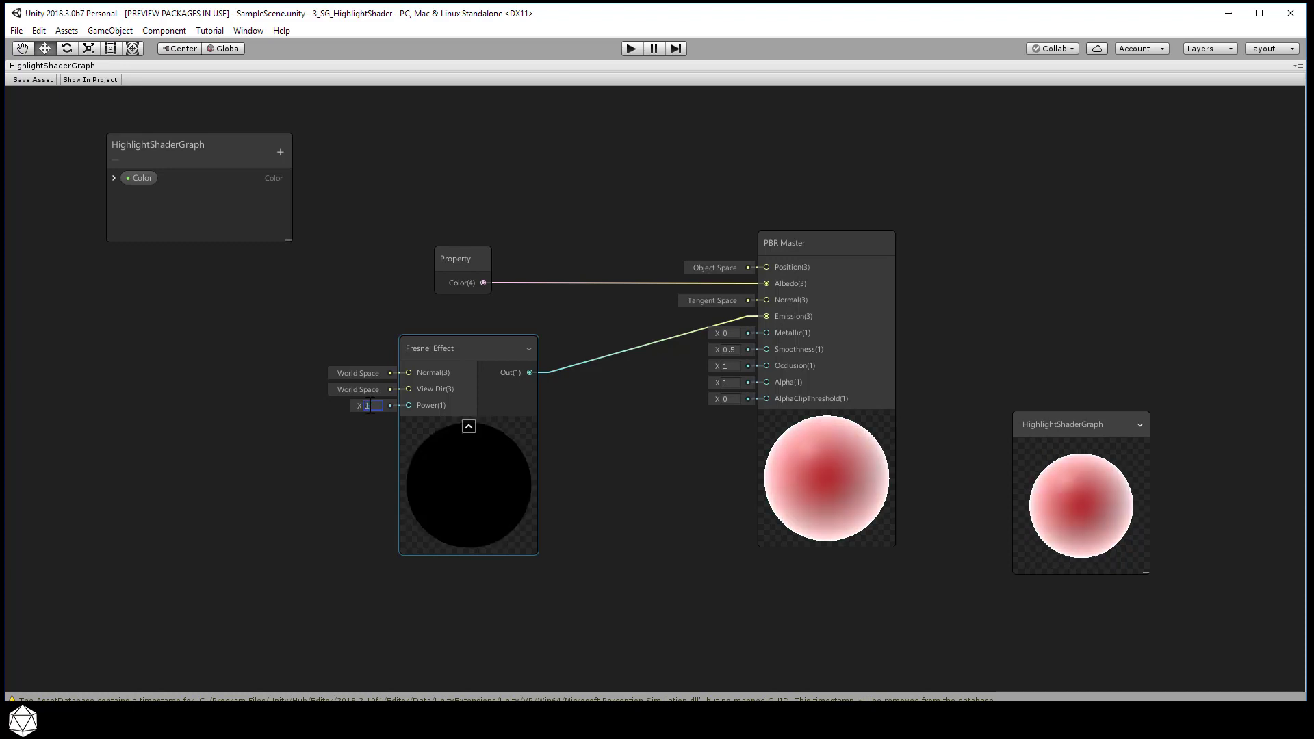
{"action": "type", "text": ".1"}
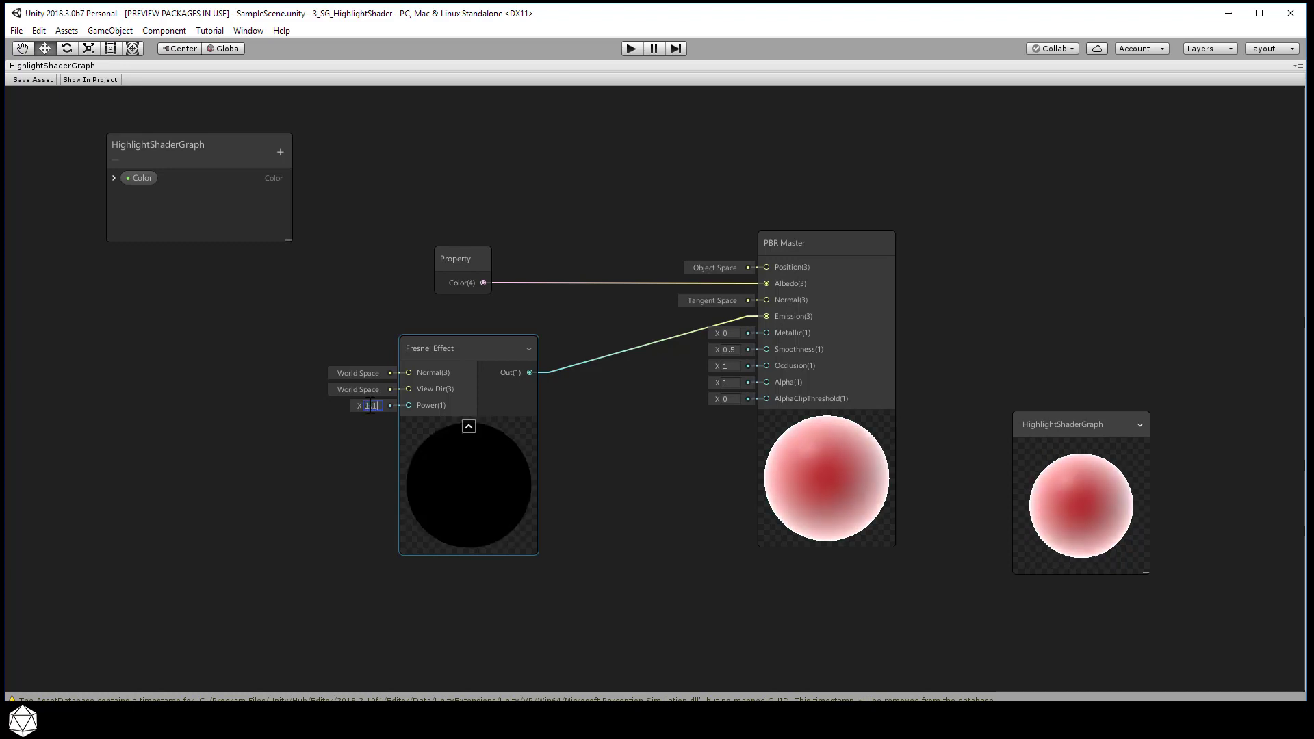
{"action": "key", "text": "BackSpace"}
{"action": "key", "text": "BackSpace"}
{"action": "key", "text": "BackSpace"}
{"action": "type", "text": "2"}
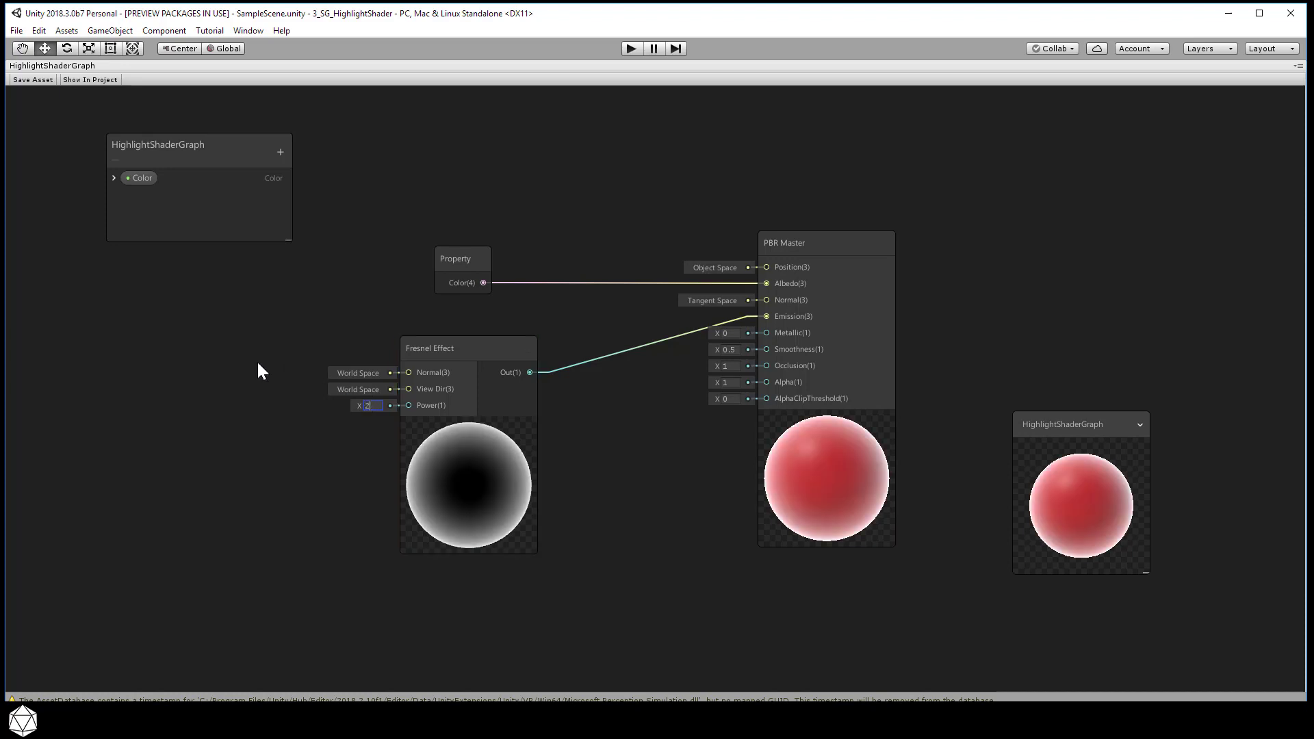
{"action": "left_click", "coordinate": [258, 309]}
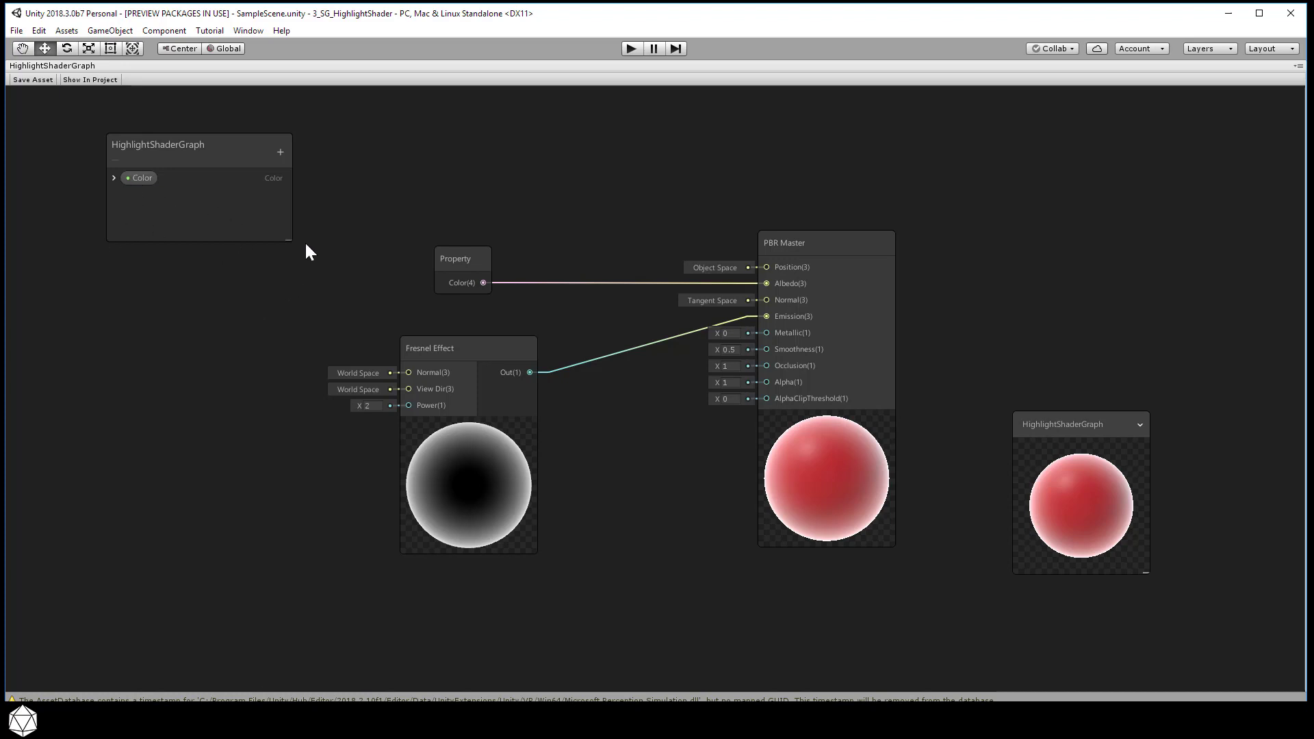
Step: Make the HighlightShaderGraph blackboard taller and narrower and move it farther away from the nodes
{"action": "left_click_drag", "start_coordinate": [290, 244], "coordinate": [241, 442]}
{"action": "left_click_drag", "start_coordinate": [145, 143], "coordinate": [82, 141]}
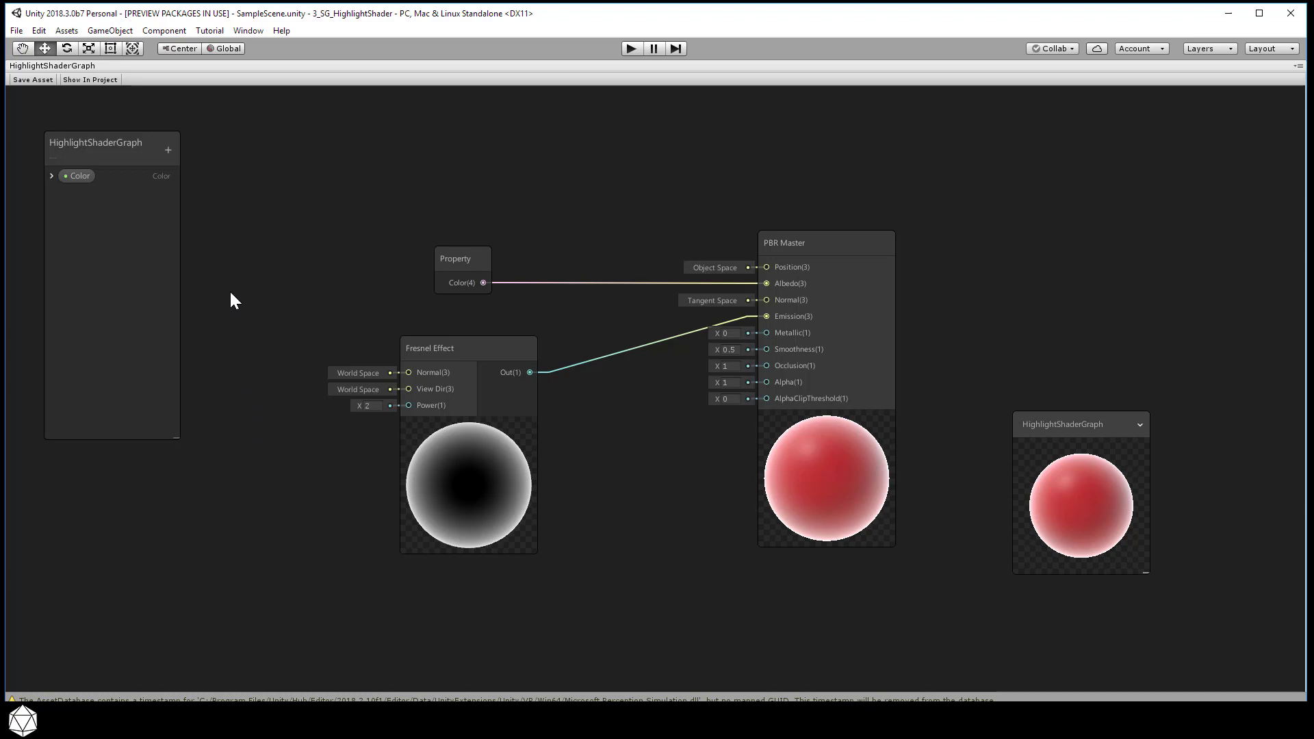
Step: Add a Vector 1 node and place it beside the lower part of the Fresnel Effect node
{"action": "key", "text": "space"}
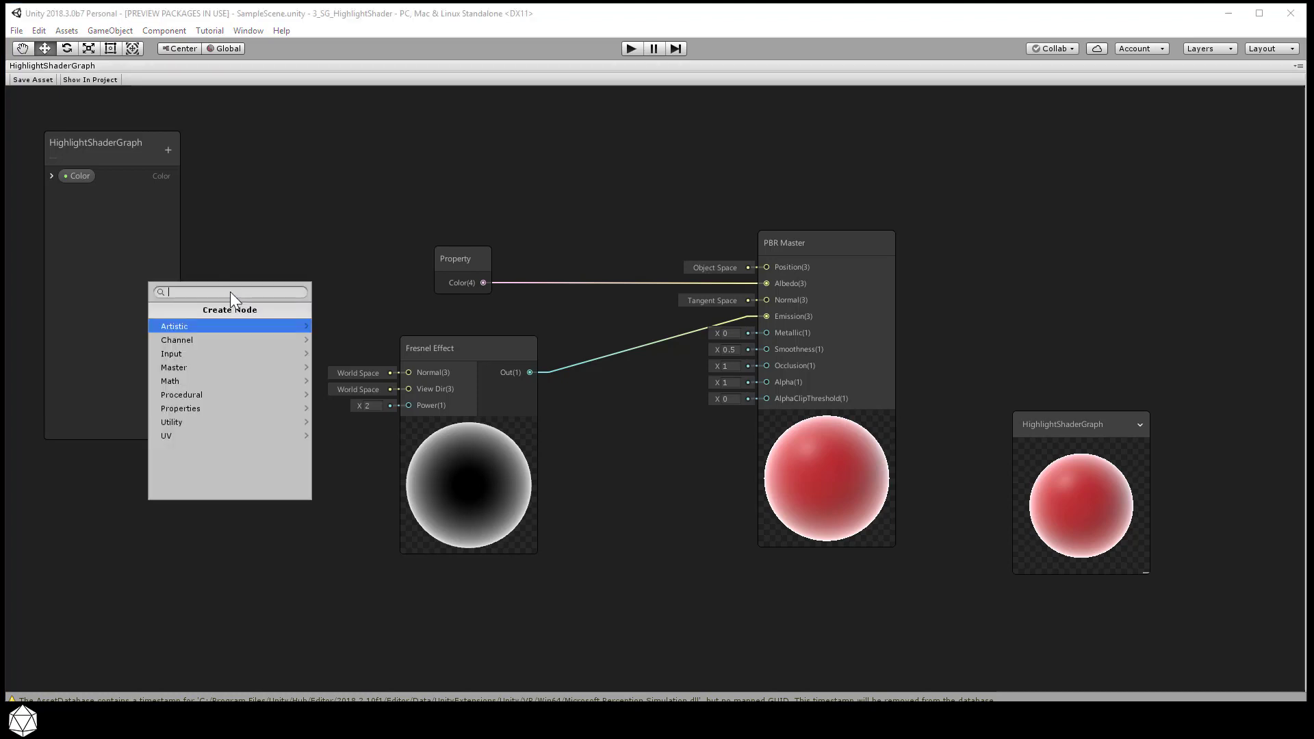
{"action": "left_click", "coordinate": [203, 352]}
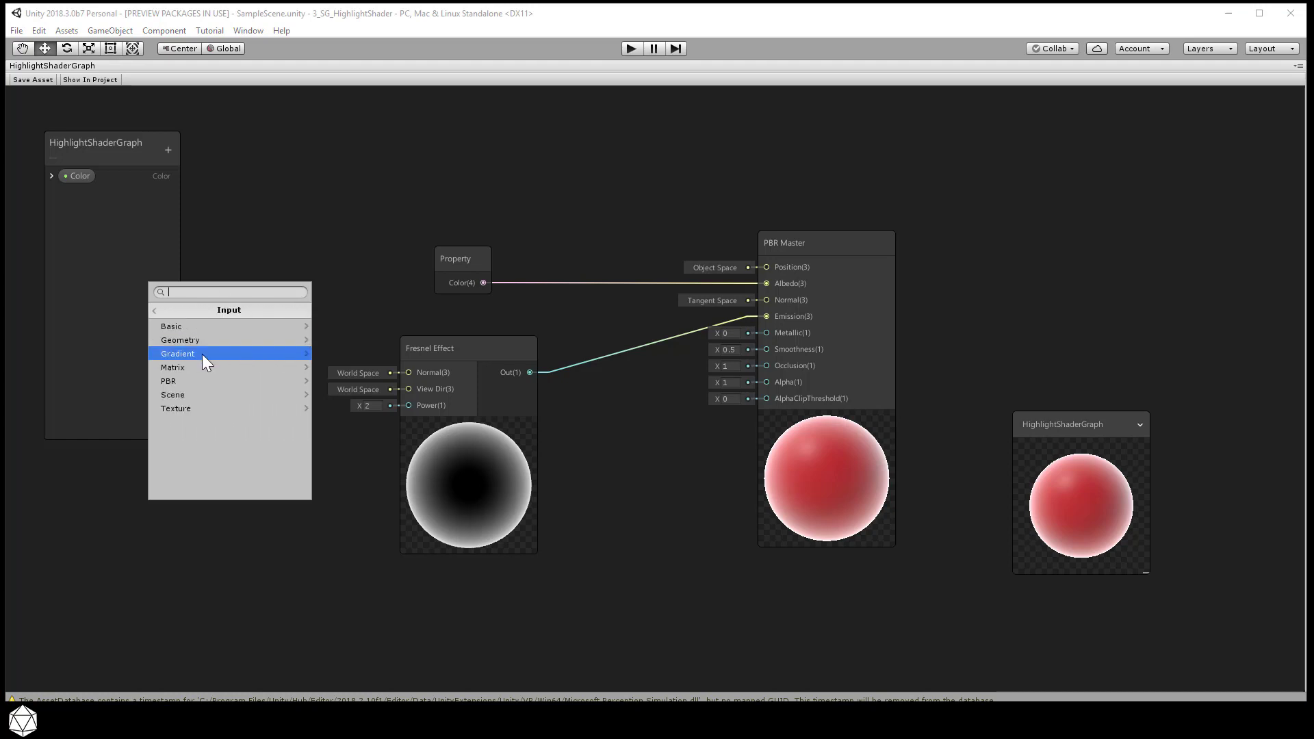
{"action": "left_click", "coordinate": [199, 327]}
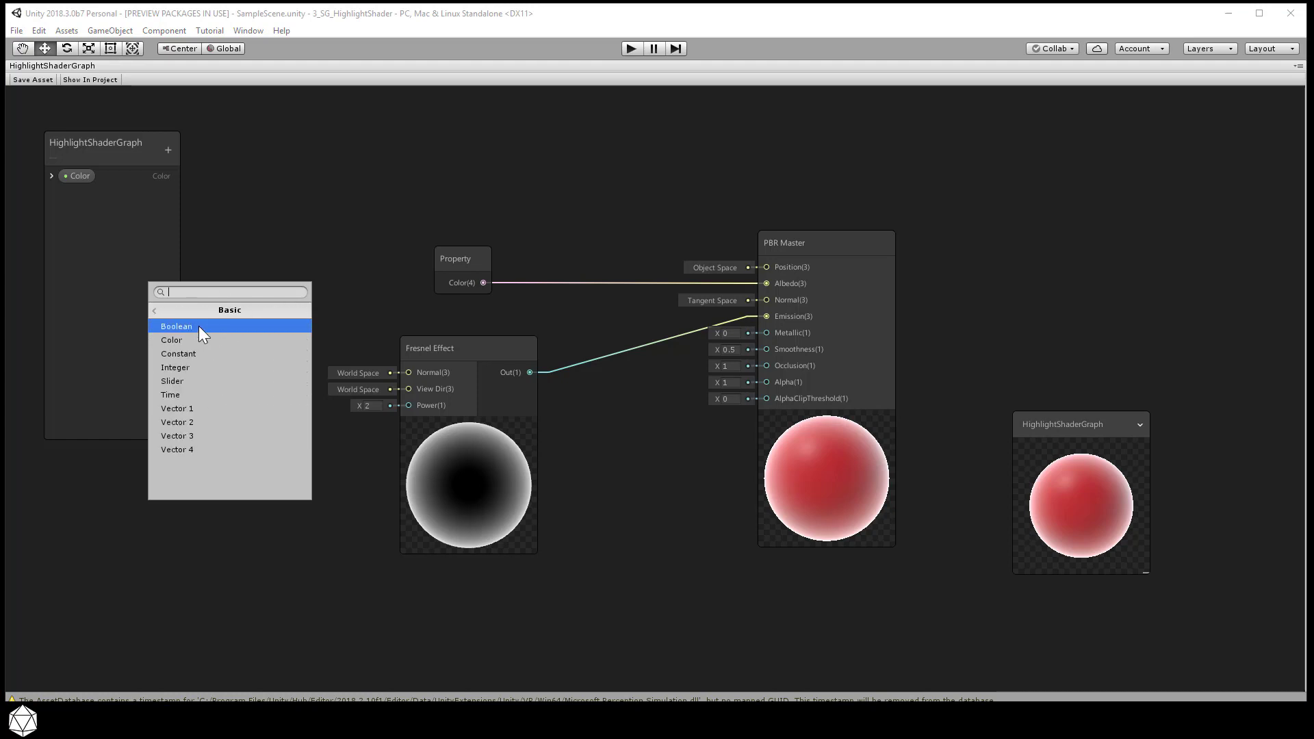
{"action": "left_click", "coordinate": [215, 410]}
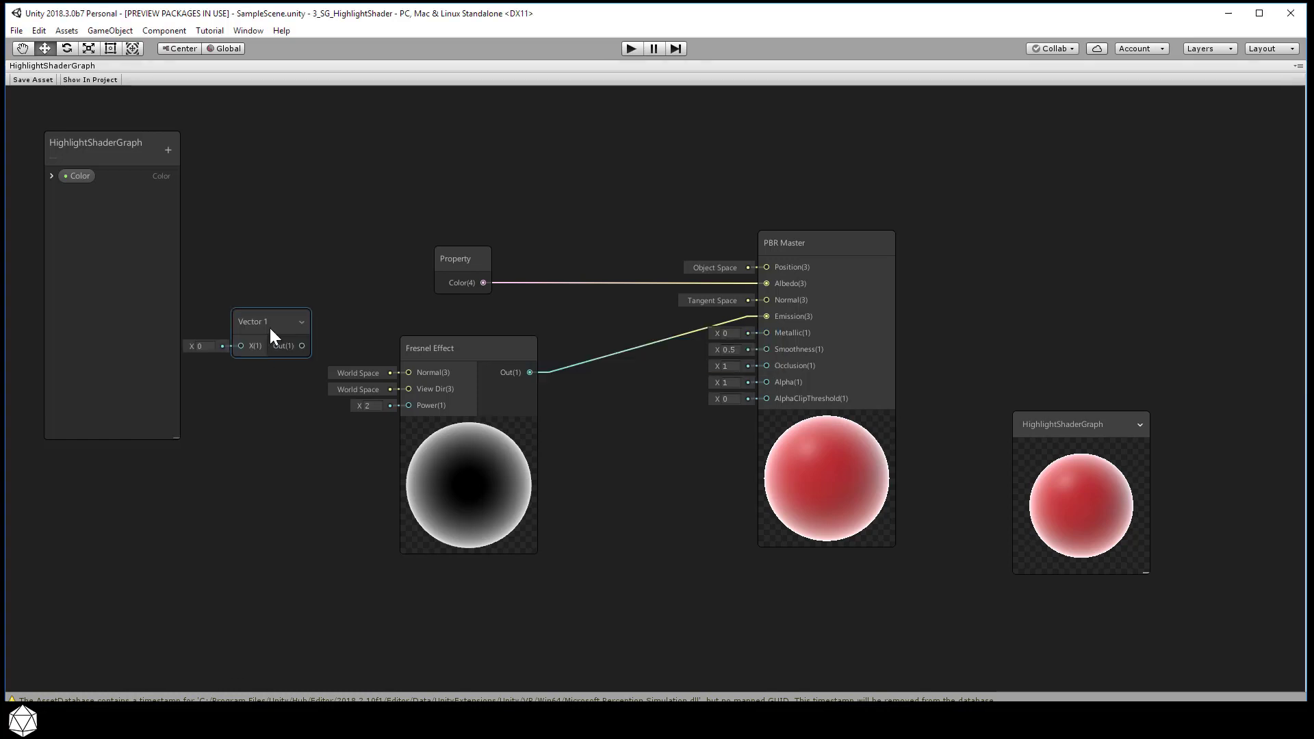
{"action": "left_click_drag", "start_coordinate": [278, 322], "coordinate": [294, 467]}
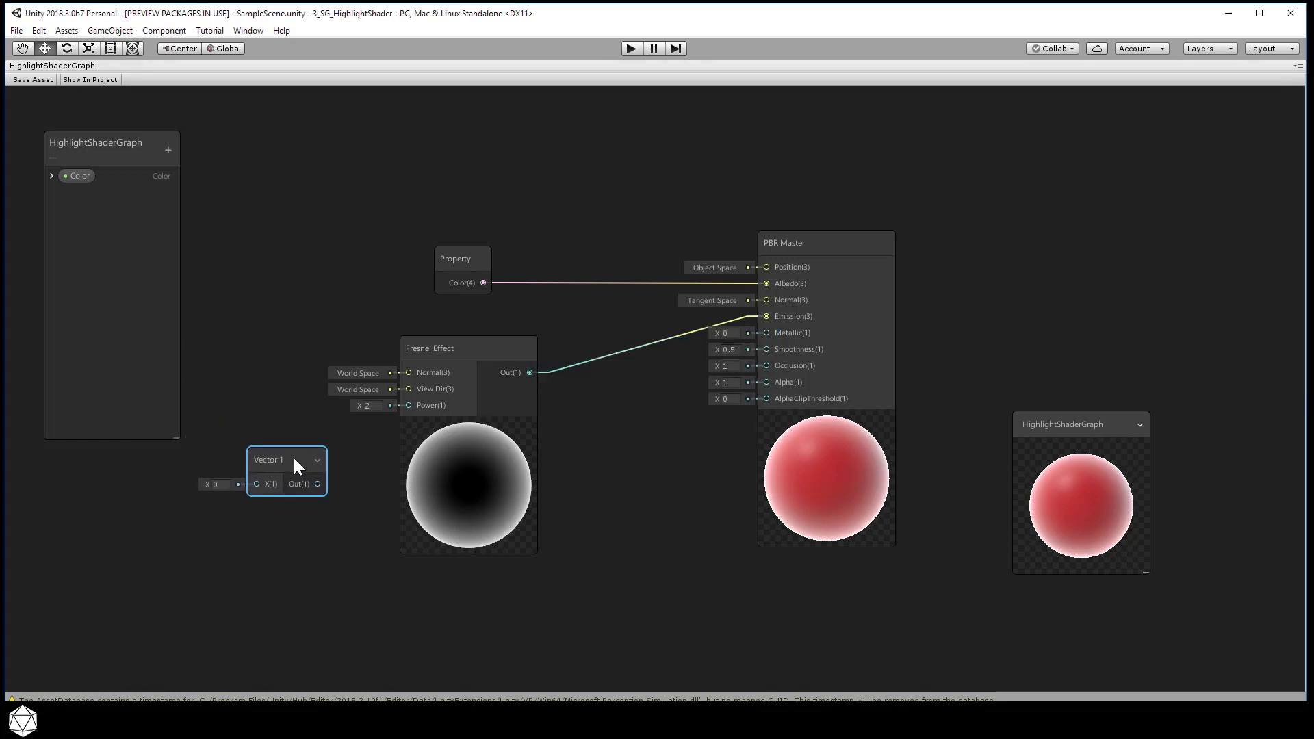
Step: Connect the Vector 1 node's output to the Fresnel Effect's Power input
{"action": "left_click", "coordinate": [220, 484]}
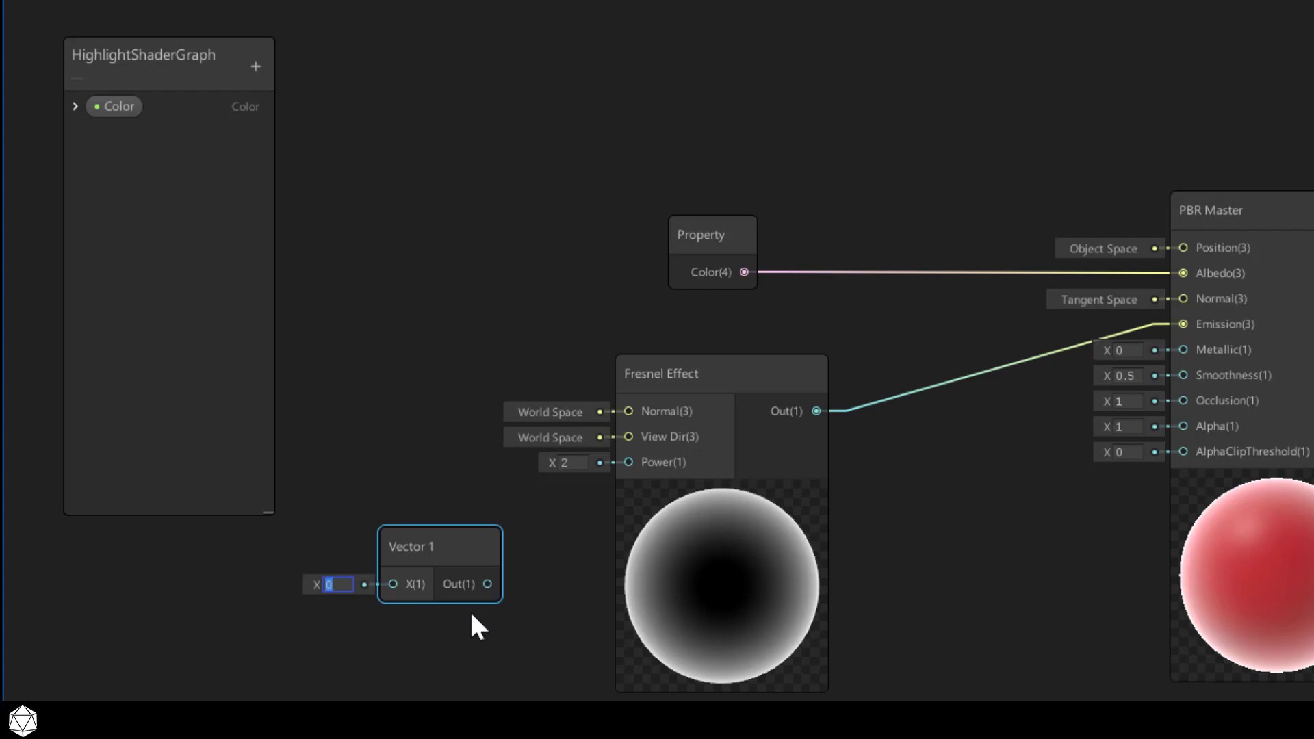
{"action": "left_click_drag", "start_coordinate": [487, 584], "coordinate": [628, 470]}
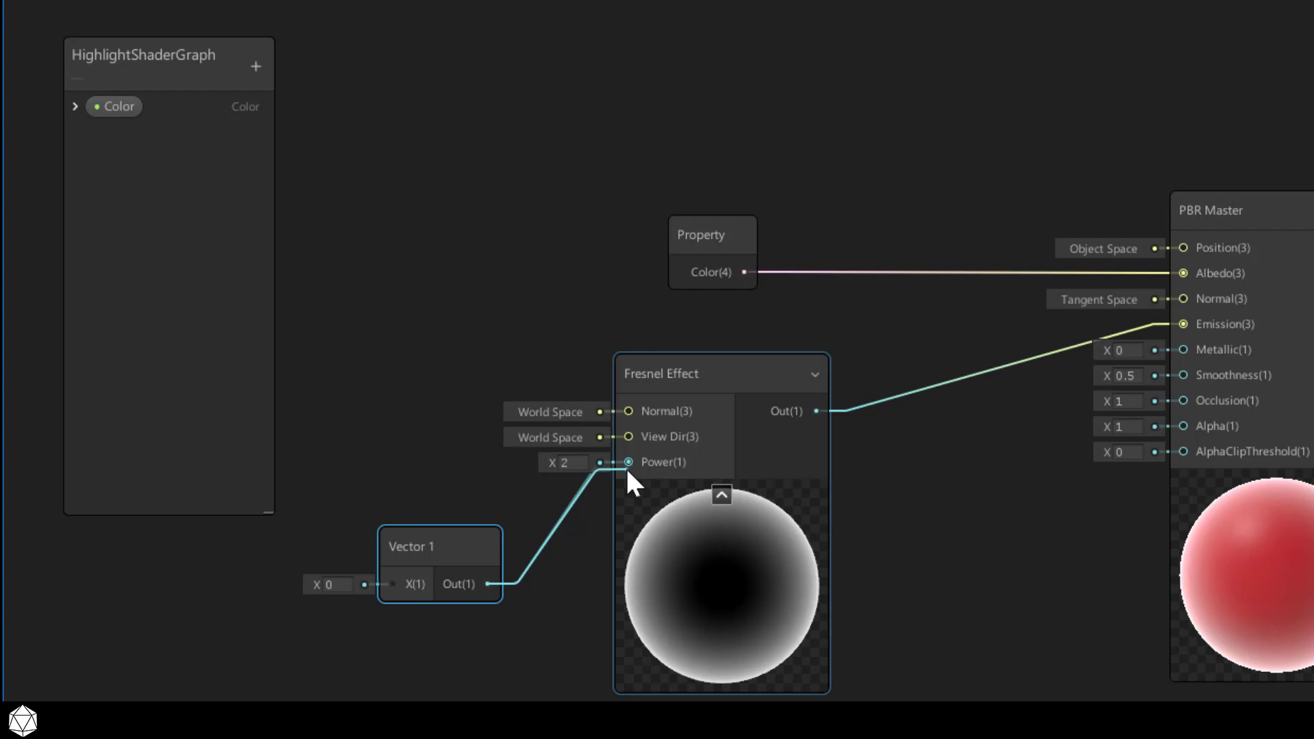
{"action": "left_click_drag", "start_coordinate": [626, 467], "coordinate": [626, 466]}
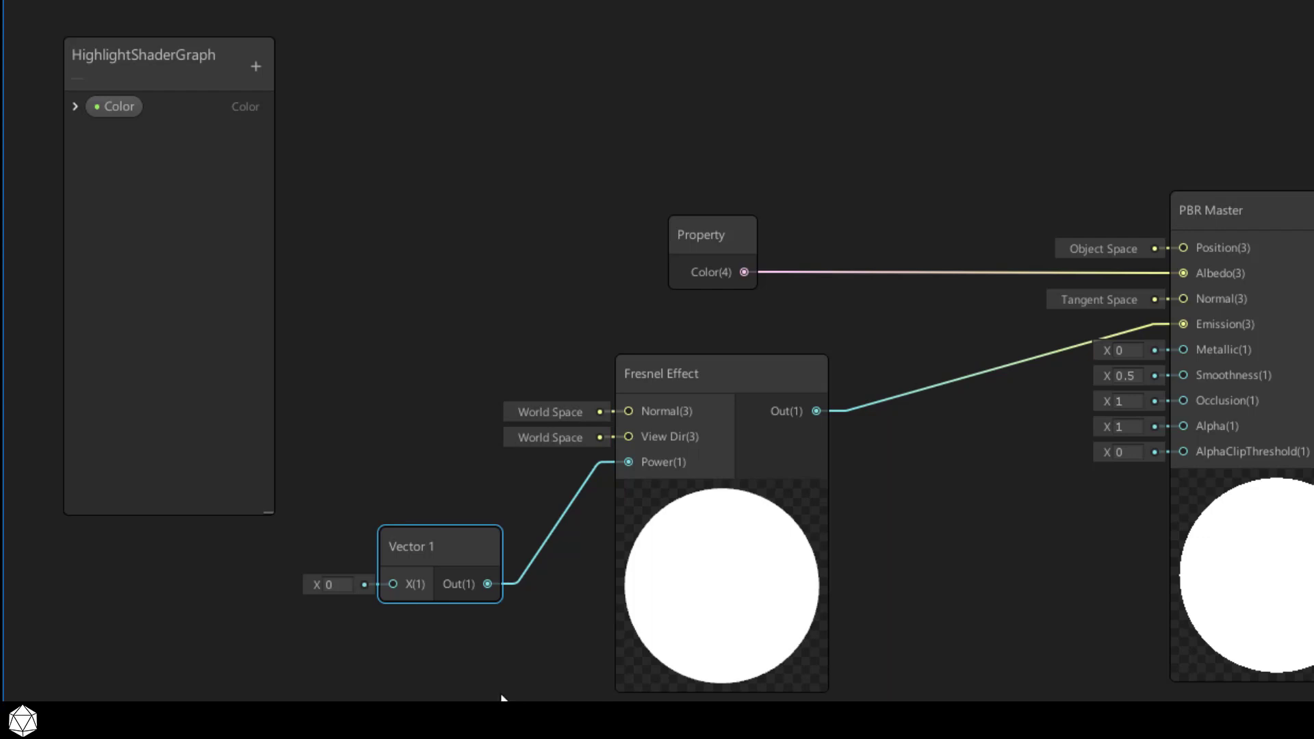
Step: Try 2.1 as the Vector 1 node's X value, then adjust it to 2.57
{"action": "left_click", "coordinate": [346, 585]}
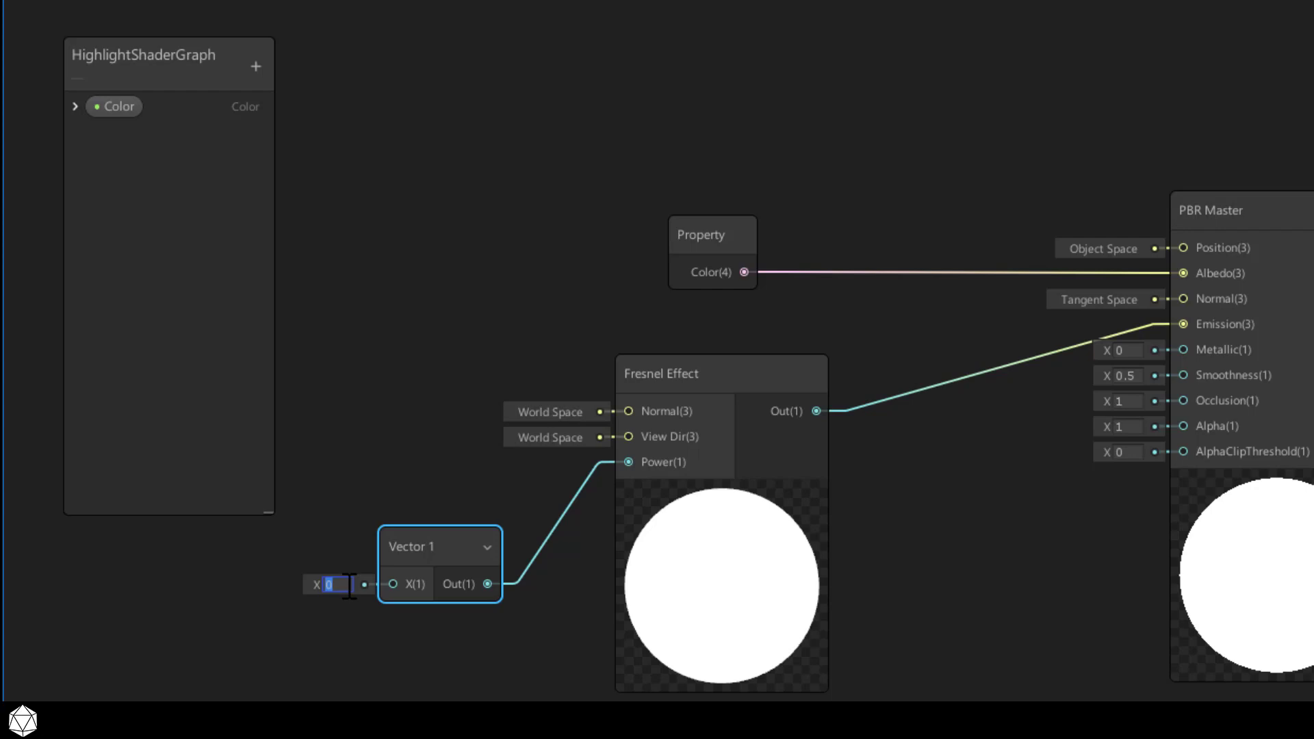
{"action": "type", "text": "2.1"}
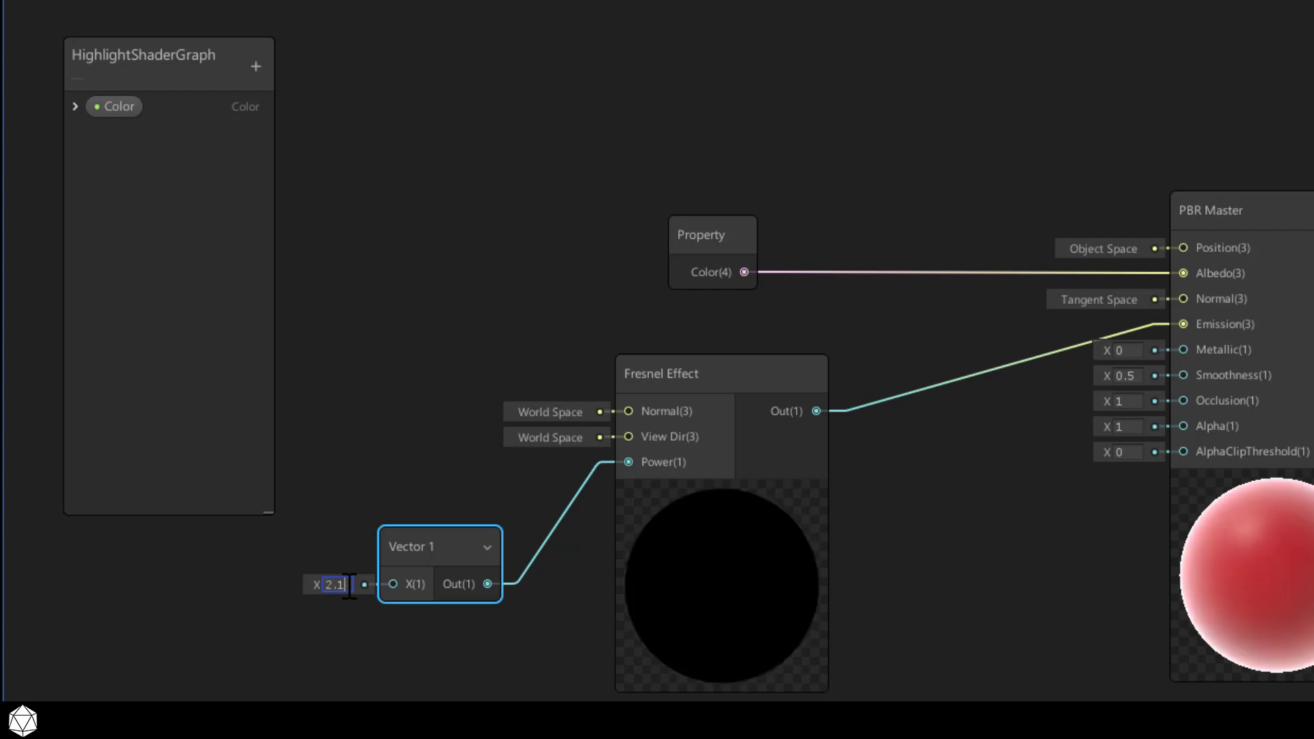
{"action": "key", "text": "BackSpace"}
{"action": "type", "text": "2"}
{"action": "key", "text": "BackSpace"}
{"action": "key", "text": "BackSpace"}
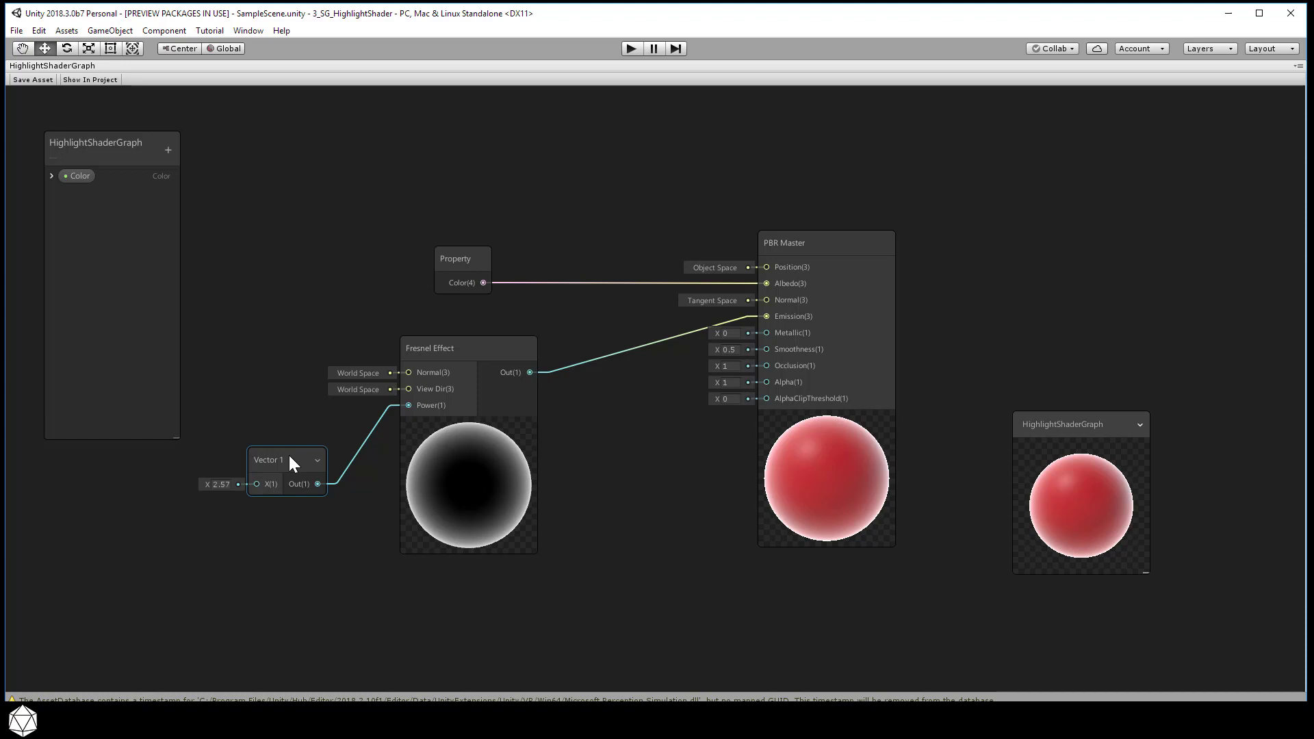
Step: Convert the Vector 1 node to a property and set the property's default value to 2.5
{"action": "right_click", "coordinate": [289, 455]}
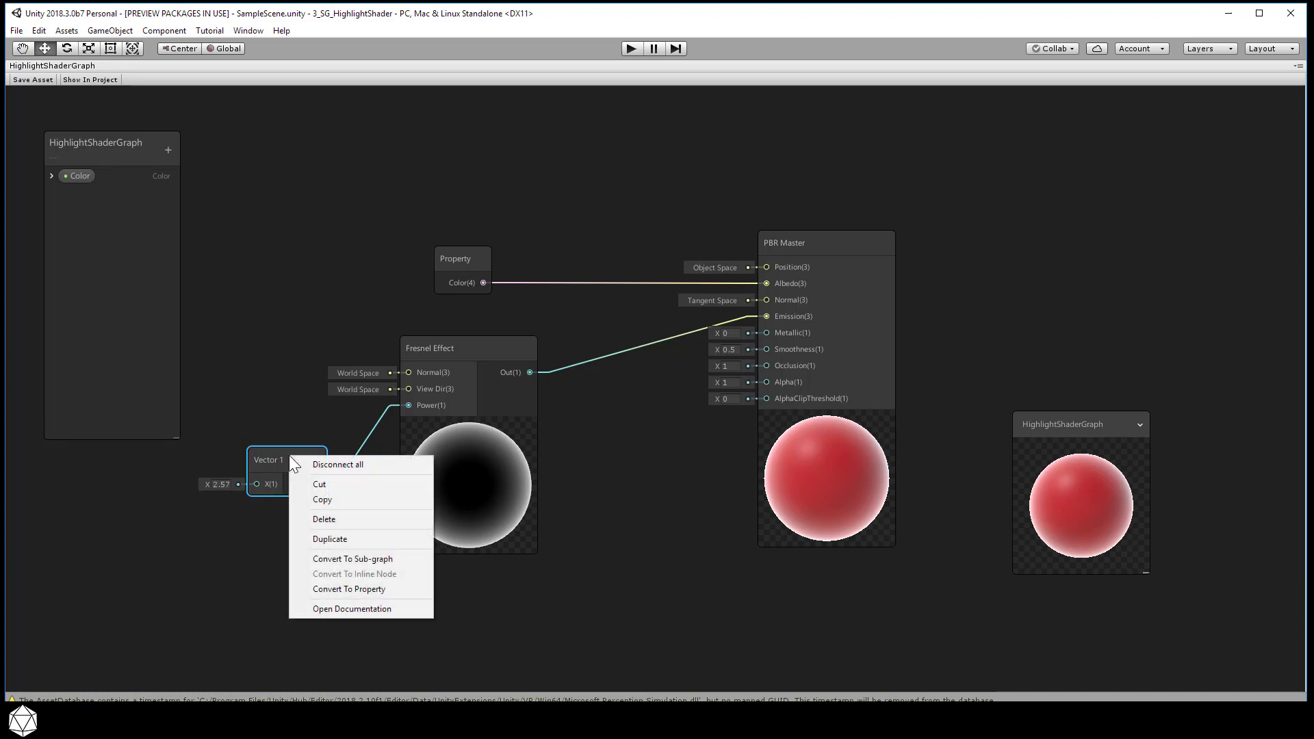
{"action": "left_click", "coordinate": [371, 589]}
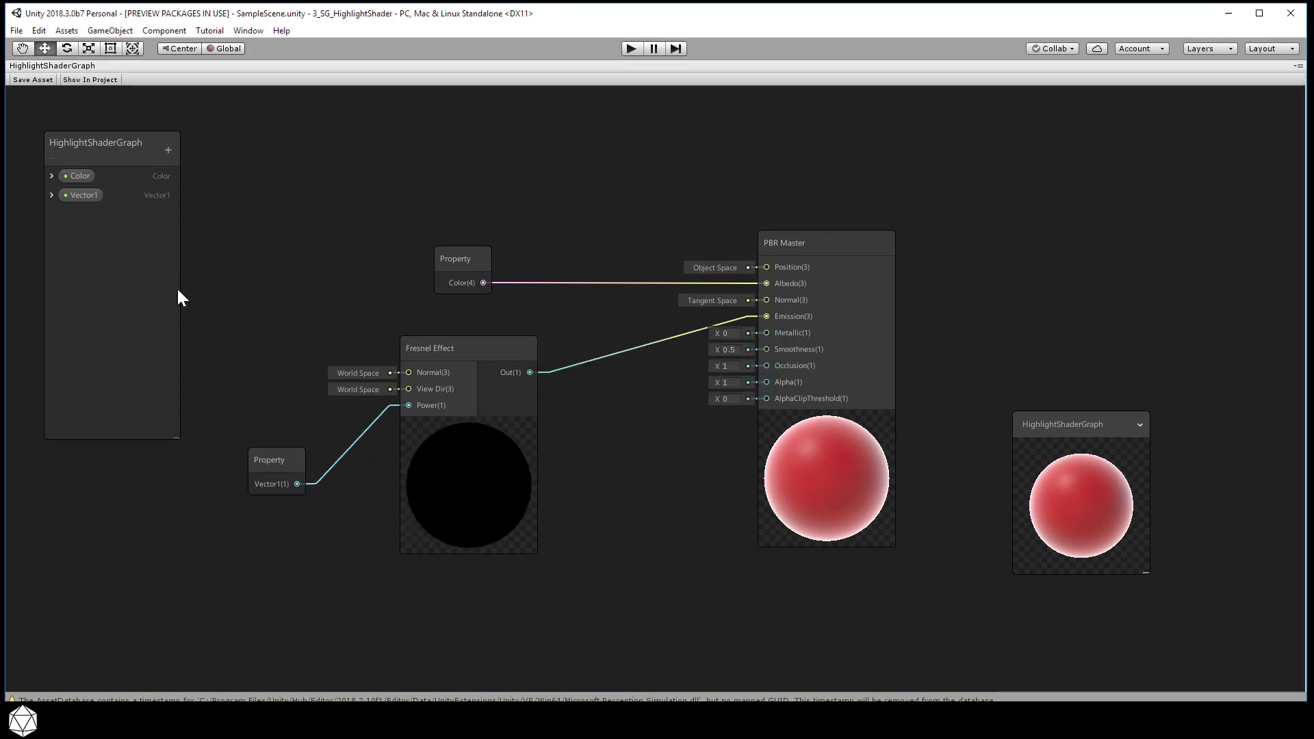
{"action": "left_click", "coordinate": [52, 195]}
{"action": "left_click", "coordinate": [137, 247]}
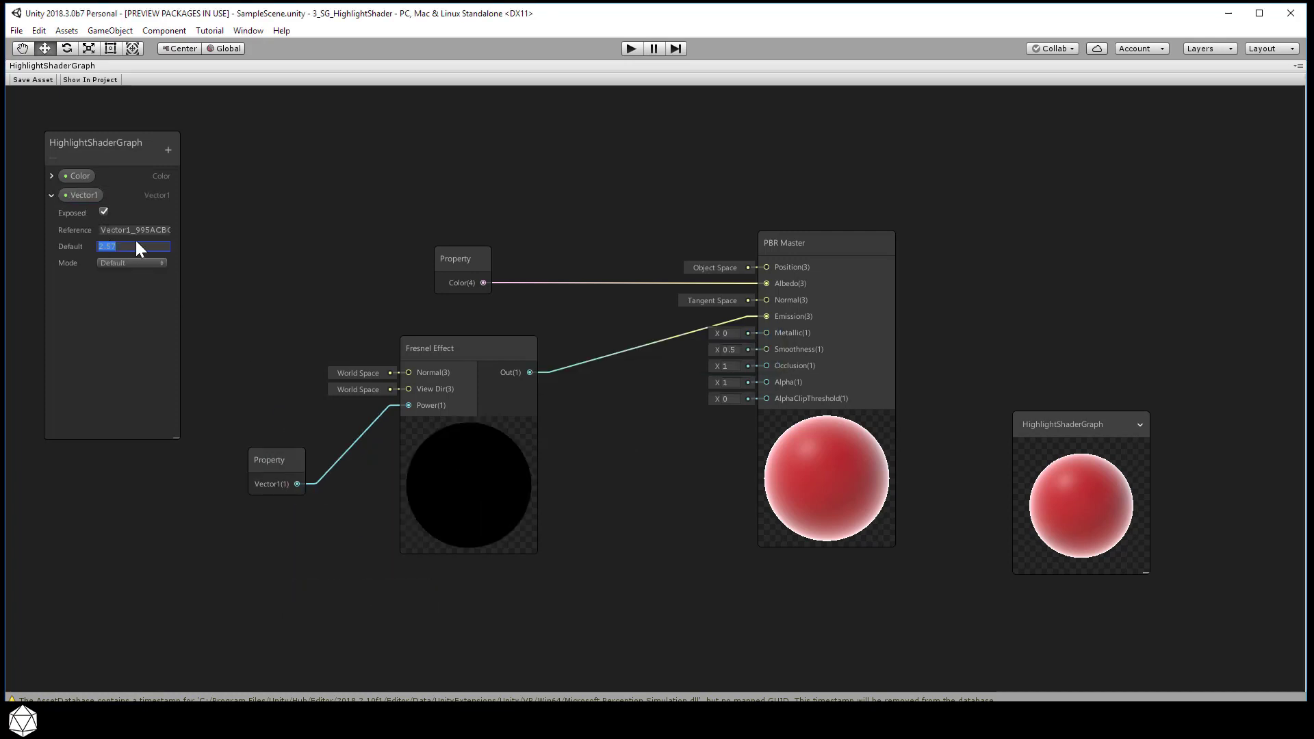
{"action": "left_click", "coordinate": [149, 246]}
{"action": "key", "text": "BackSpace"}
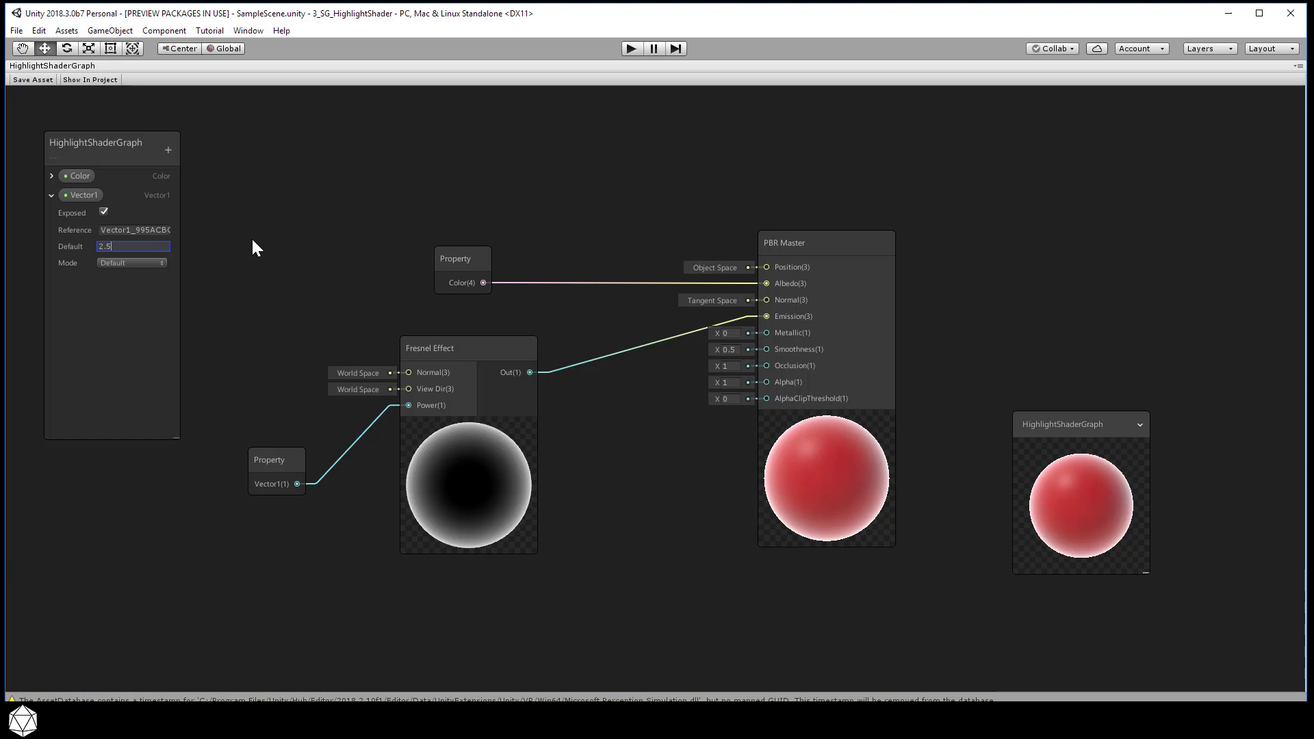
Step: Rename the Vector1 property to RimPower and the Color property to BaseColor
{"action": "double_click", "coordinate": [80, 195]}
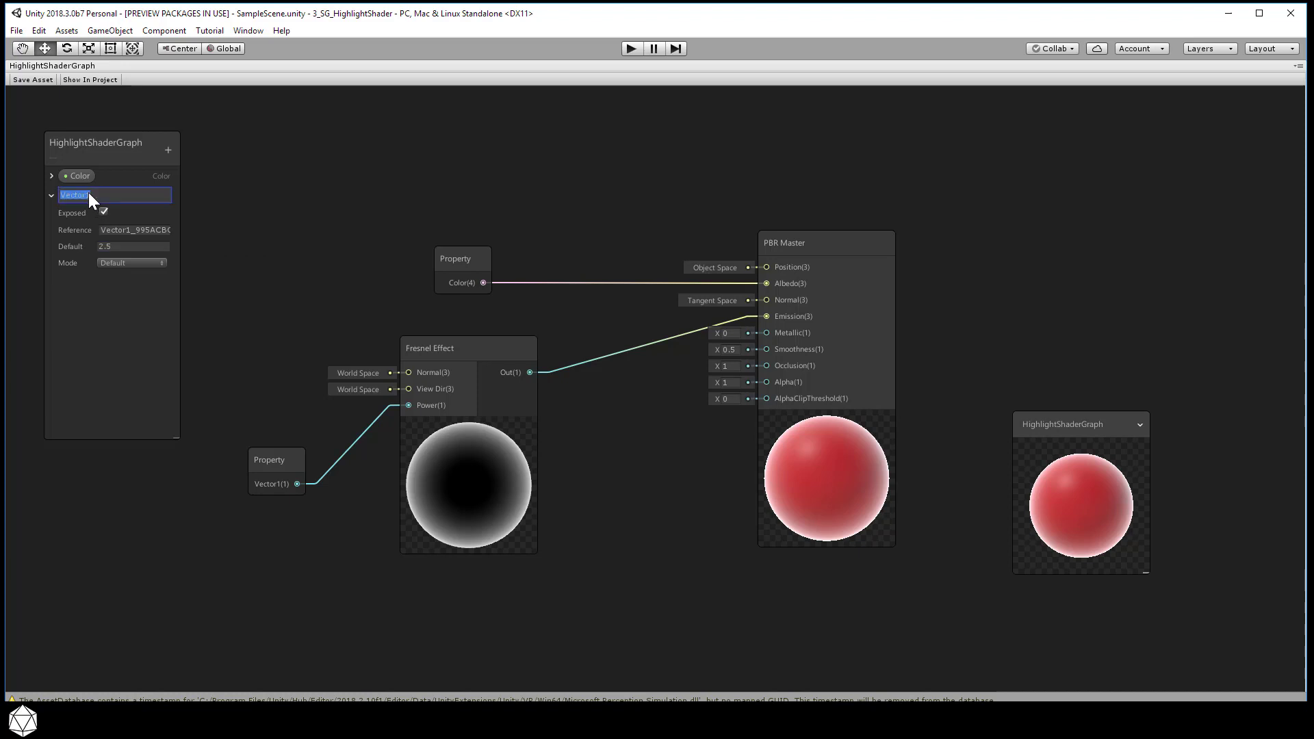
{"action": "type", "text": "RimPower"}
{"action": "key", "text": "Return"}
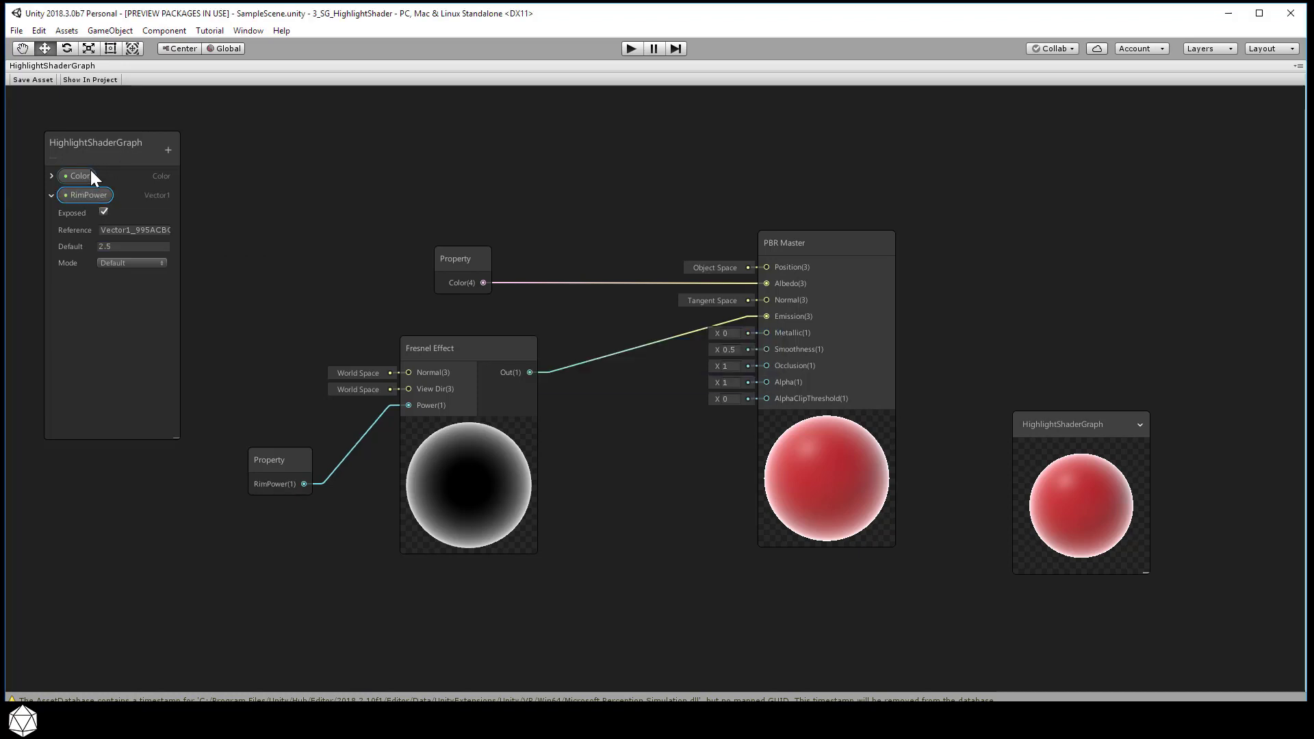
{"action": "double_click", "coordinate": [89, 175]}
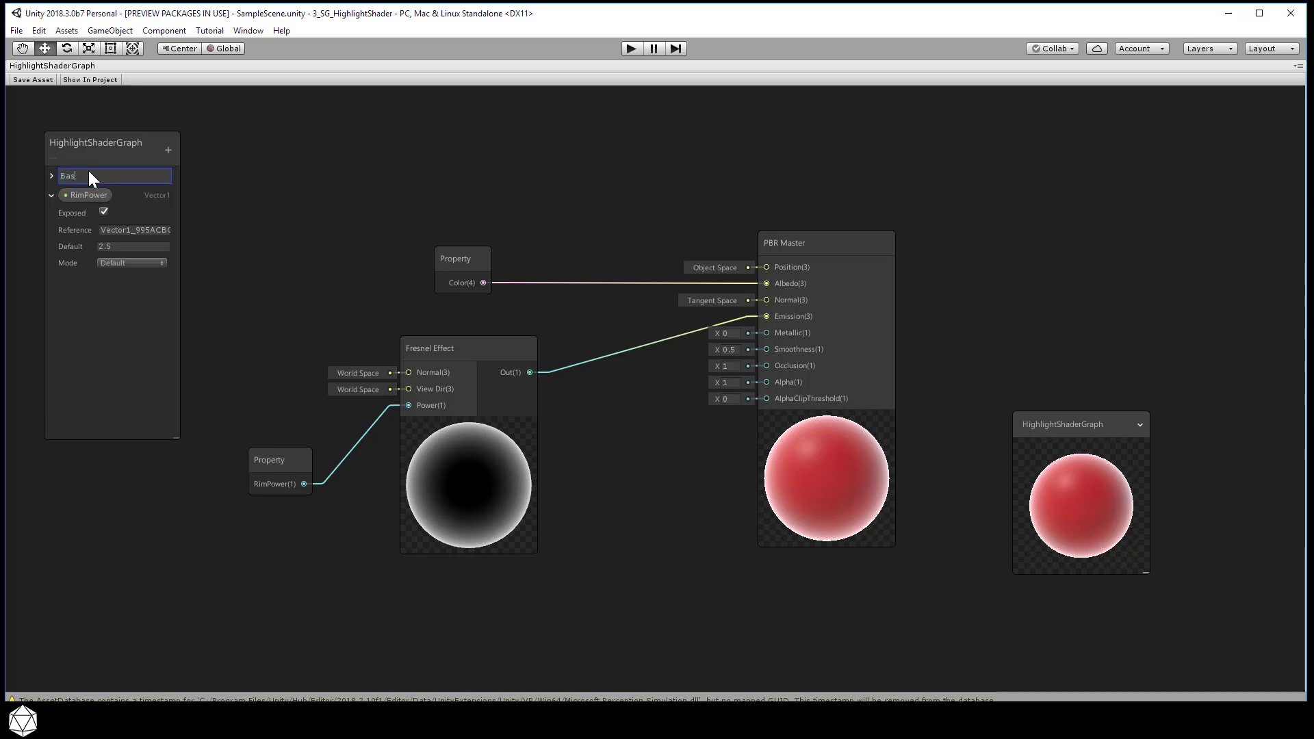
{"action": "key", "text": "Return"}
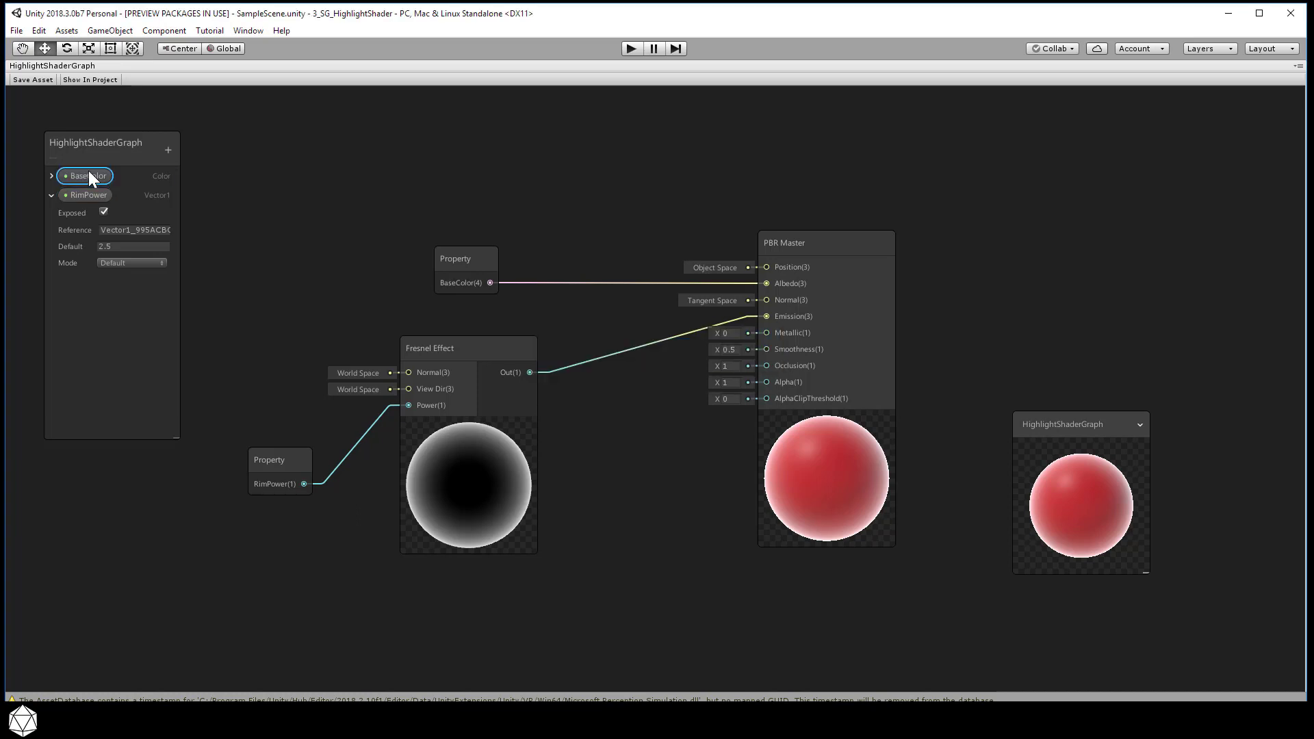
Step: Save the HighlightShaderGraph asset and restore the maximized graph window to the regular editor layout
{"action": "left_click", "coordinate": [43, 76]}
{"action": "right_click", "coordinate": [113, 64]}
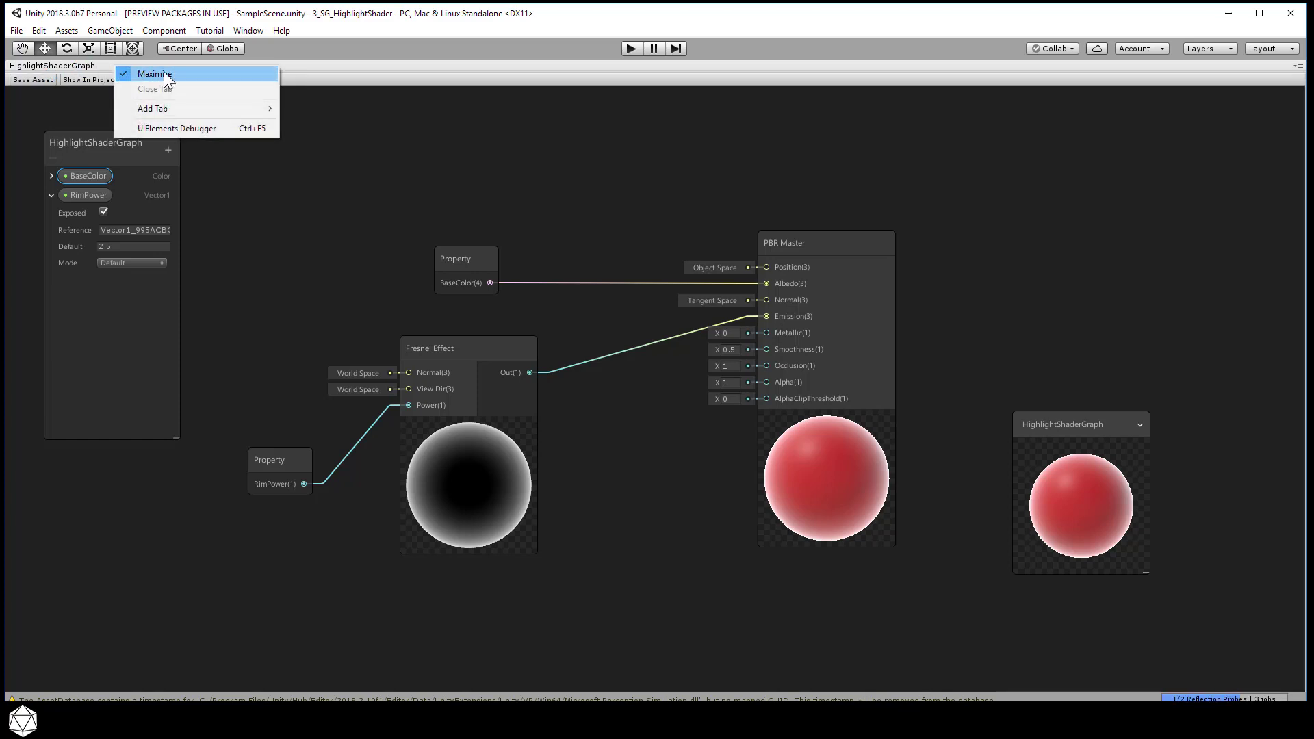
{"action": "left_click", "coordinate": [163, 71]}
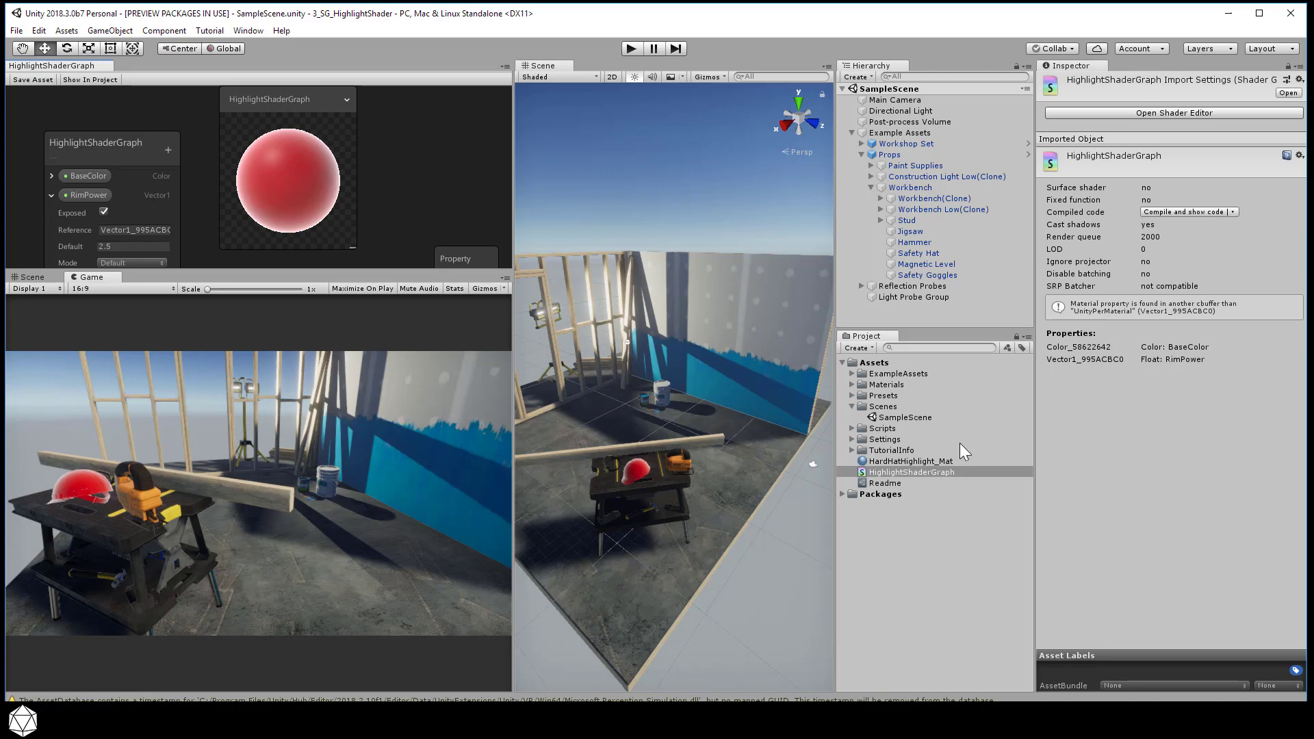
Step: Set RimPower to 2.31 and BaseColor to green 01F342 on the HardHatHighlight_Mat material
{"action": "left_click", "coordinate": [958, 460]}
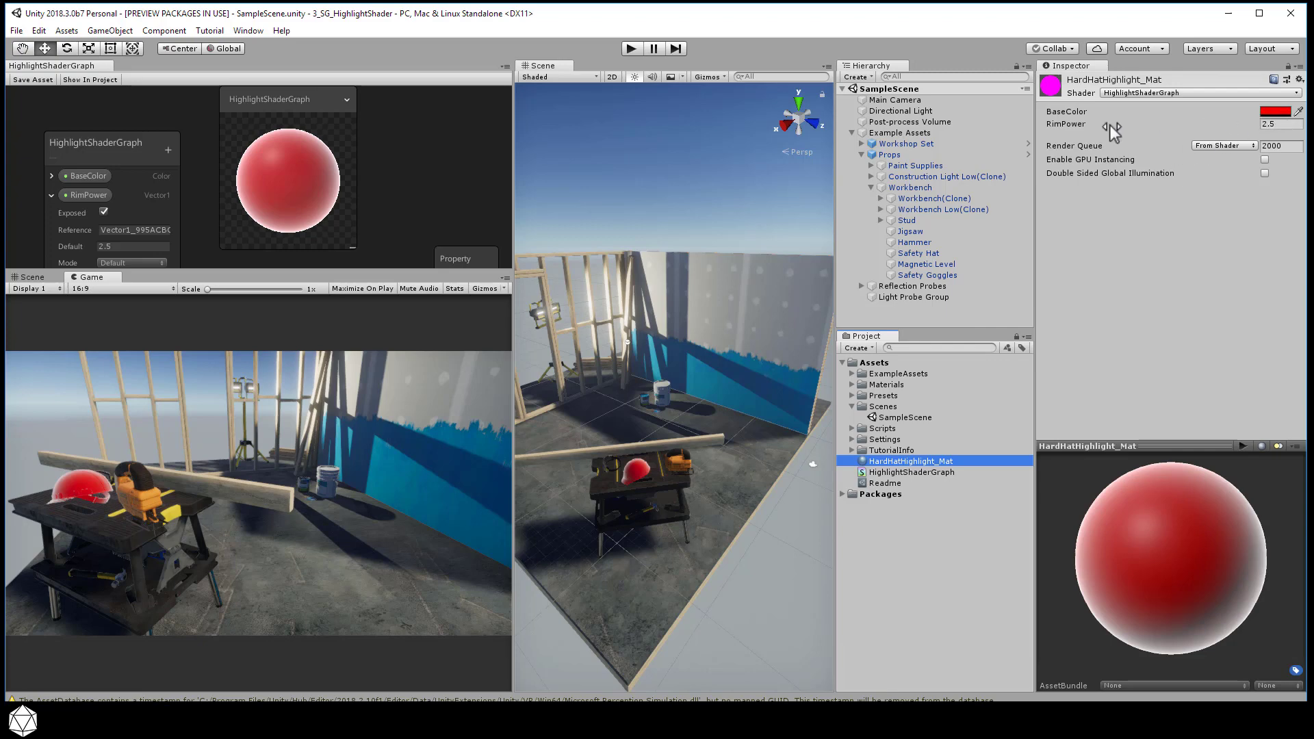
{"action": "mouse_move", "coordinate": [1081, 122]}
{"action": "left_mouse_down"}
{"action": "mouse_move", "coordinate": [1107, 127]}
{"action": "mouse_move", "coordinate": [1029, 125]}
{"action": "mouse_move", "coordinate": [1095, 125]}
{"action": "left_mouse_up"}
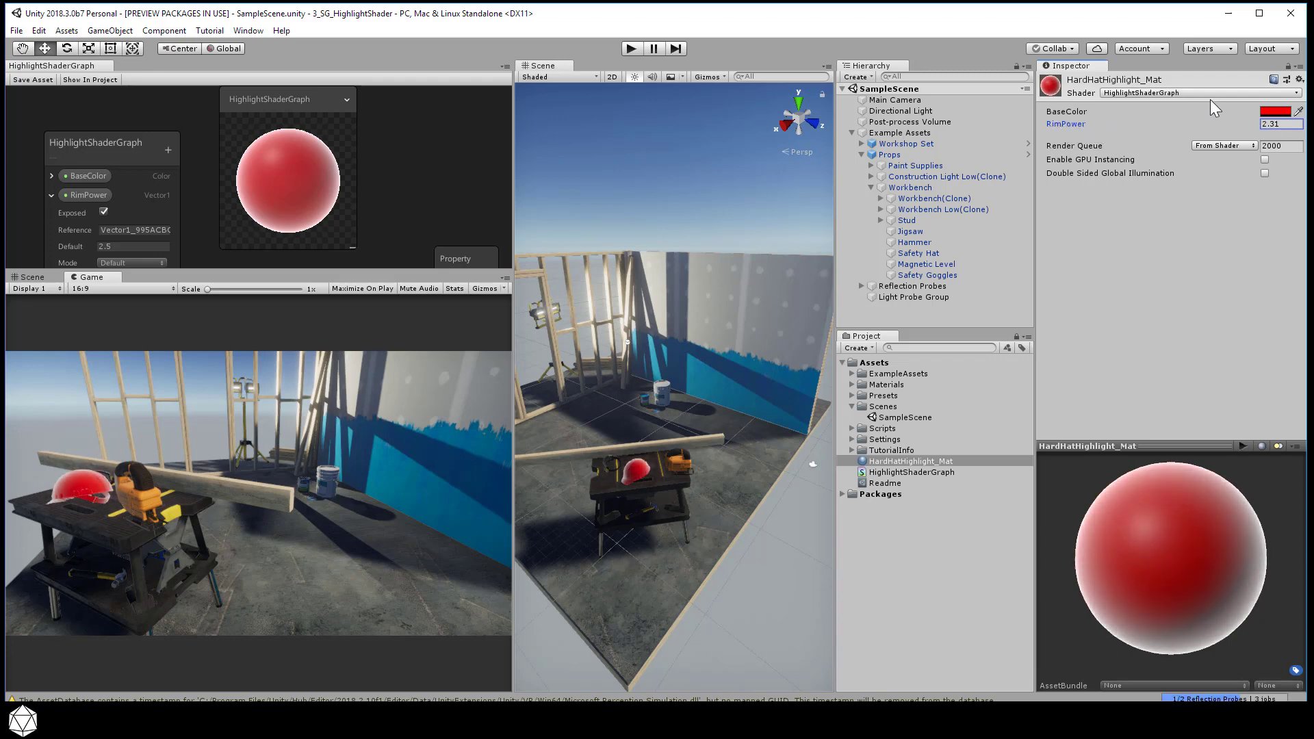
{"action": "left_click", "coordinate": [1274, 111]}
{"action": "mouse_move", "coordinate": [679, 364]}
{"action": "left_mouse_down"}
{"action": "mouse_move", "coordinate": [578, 367]}
{"action": "mouse_move", "coordinate": [609, 355]}
{"action": "mouse_move", "coordinate": [568, 434]}
{"action": "mouse_move", "coordinate": [601, 374]}
{"action": "left_mouse_up"}
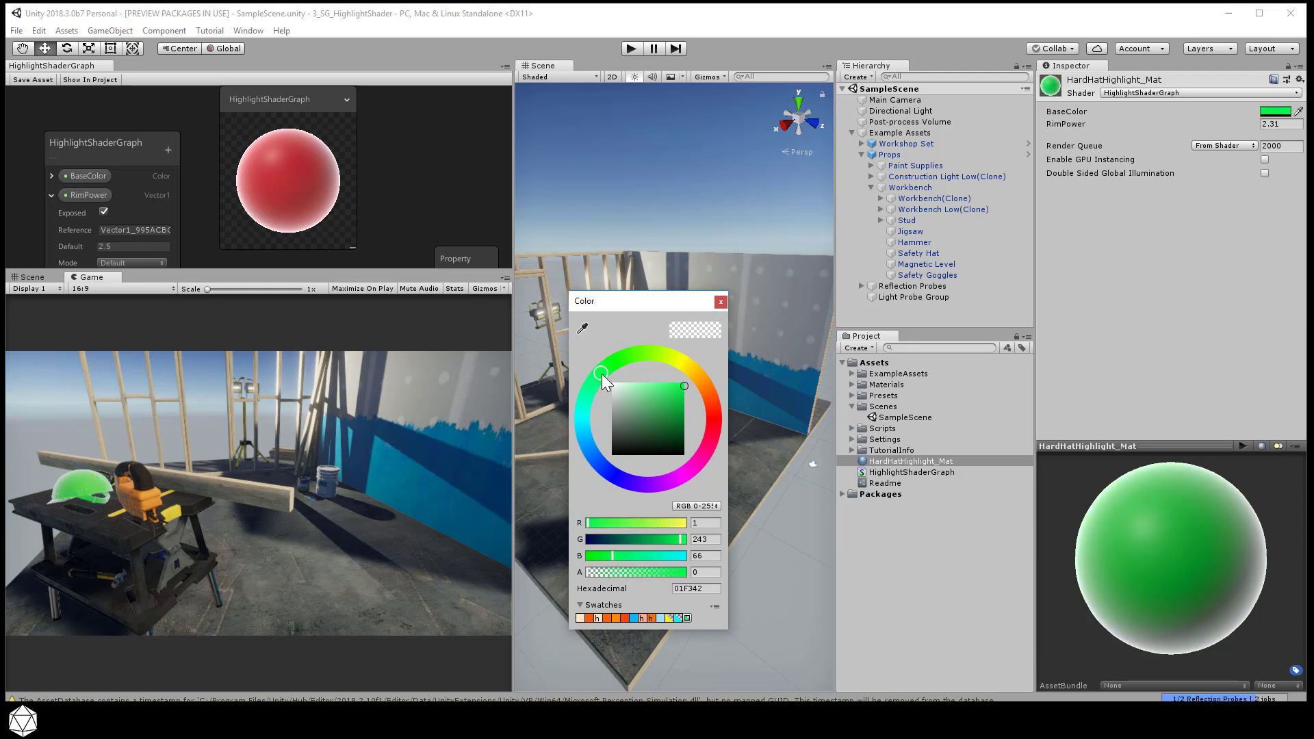
{"action": "left_click", "coordinate": [721, 302]}
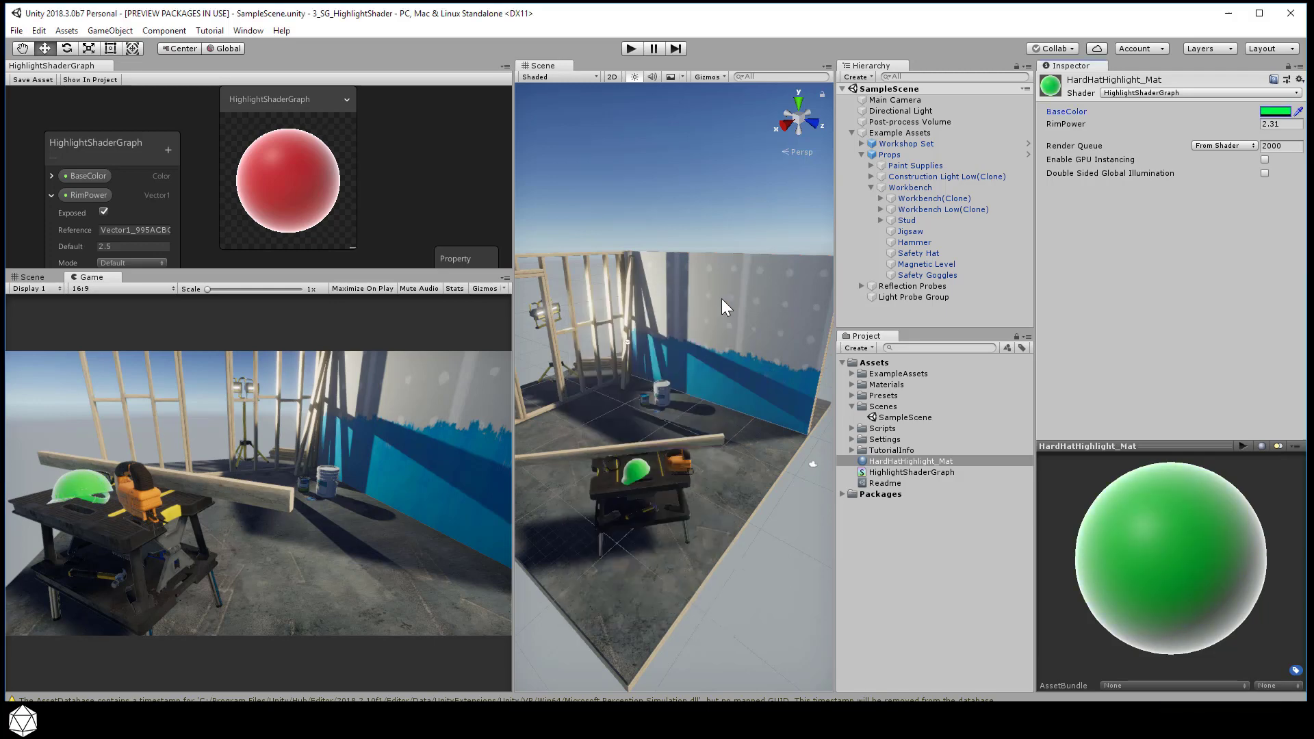
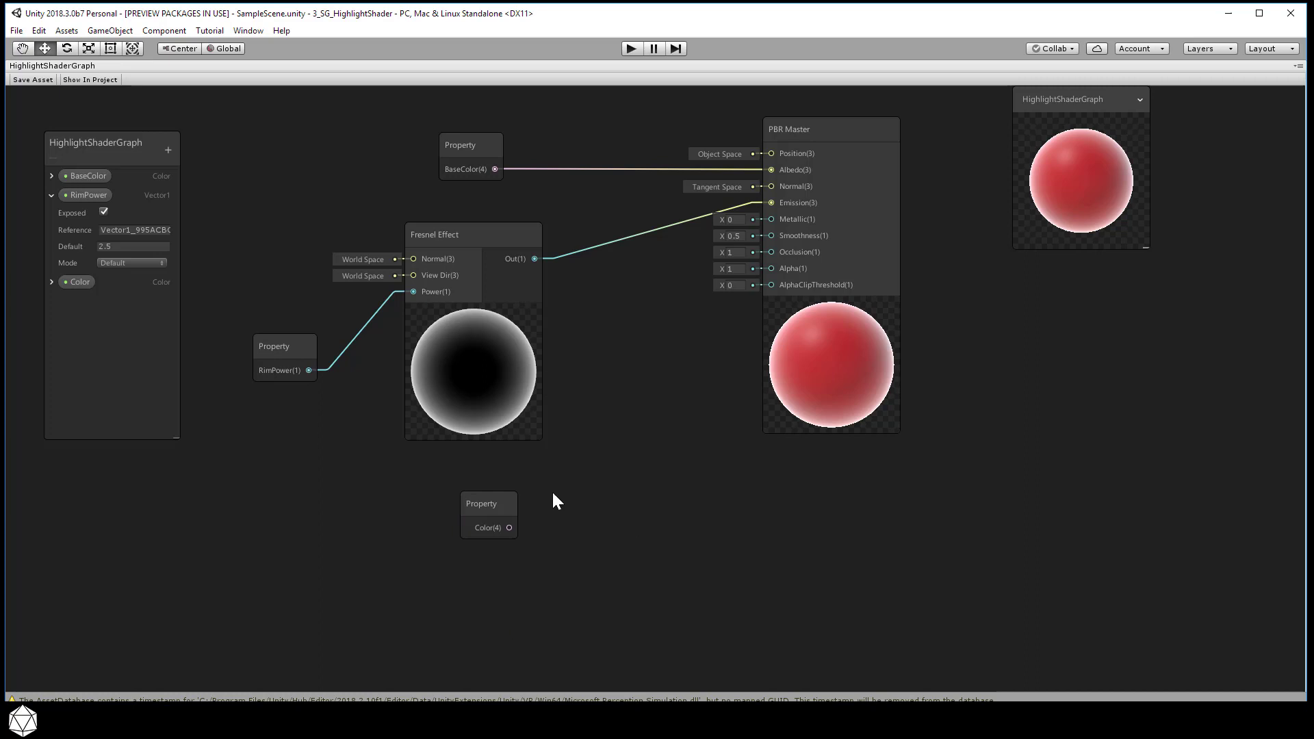
Step: Place the new Color property node below the Fresnel Effect node and rename its property to RimColor
{"action": "left_click_drag", "start_coordinate": [495, 494], "coordinate": [536, 490]}
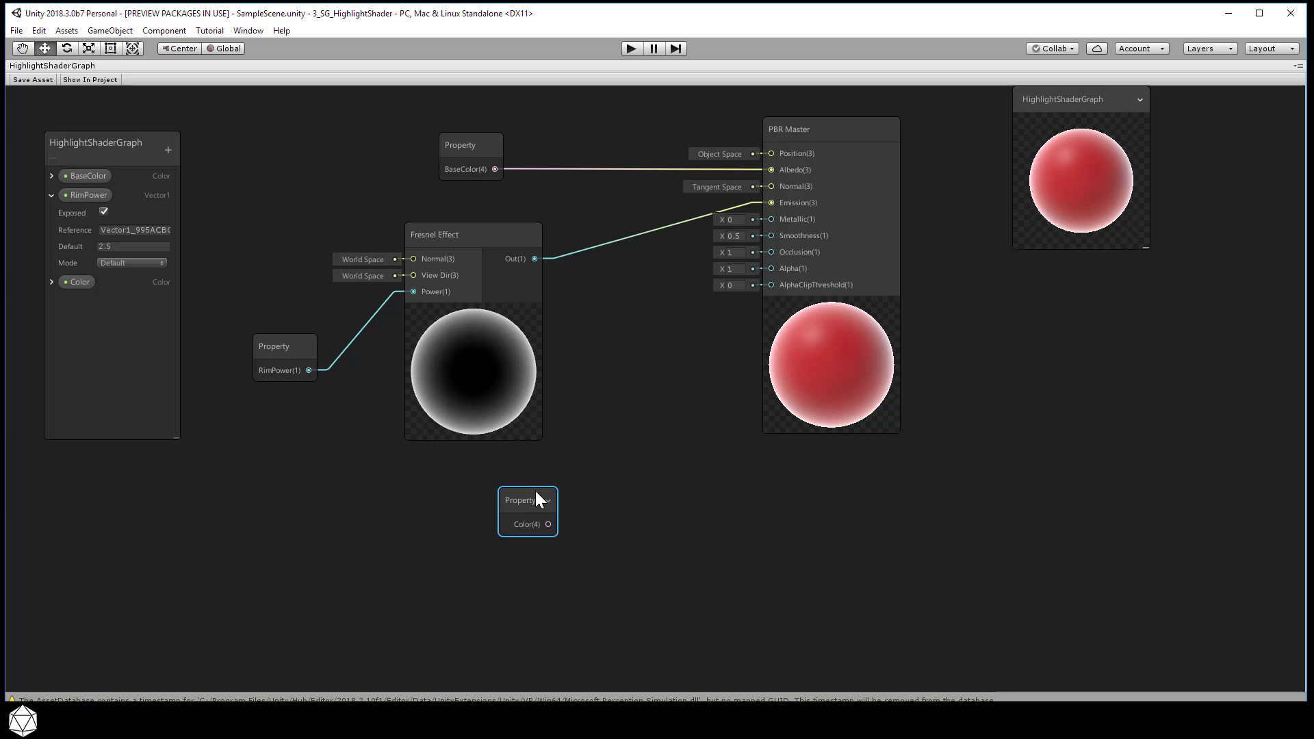
{"action": "double_click", "coordinate": [80, 281]}
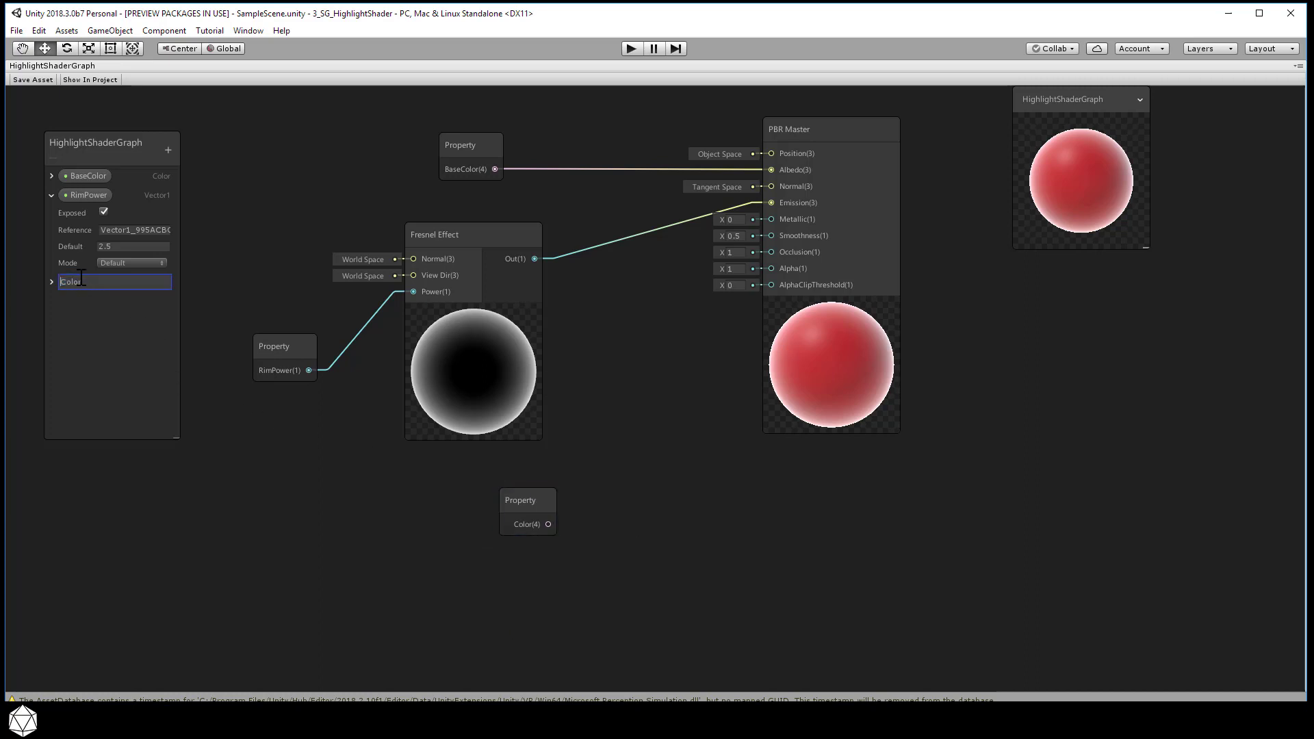
{"action": "type", "text": "RimColor"}
{"action": "key", "text": "Return"}
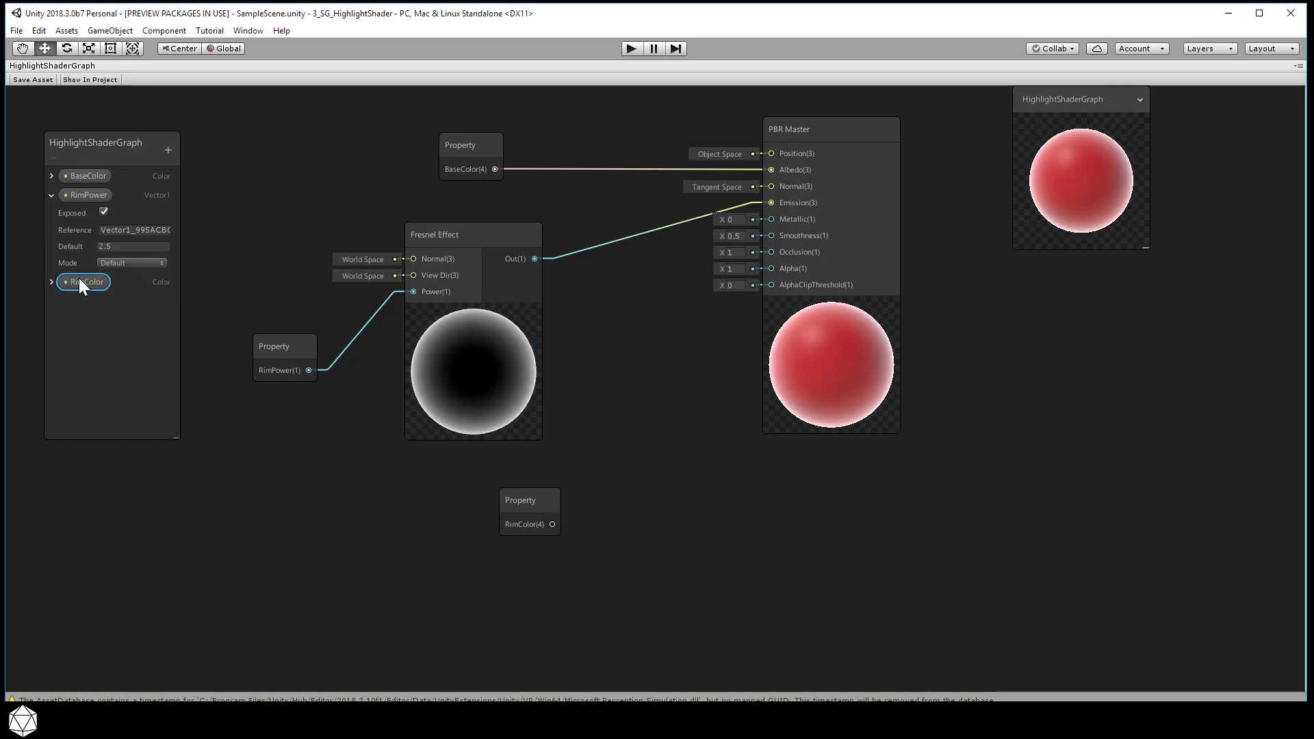
Step: Set the RimColor property's default color to cyan 00FFF4
{"action": "left_click", "coordinate": [52, 281]}
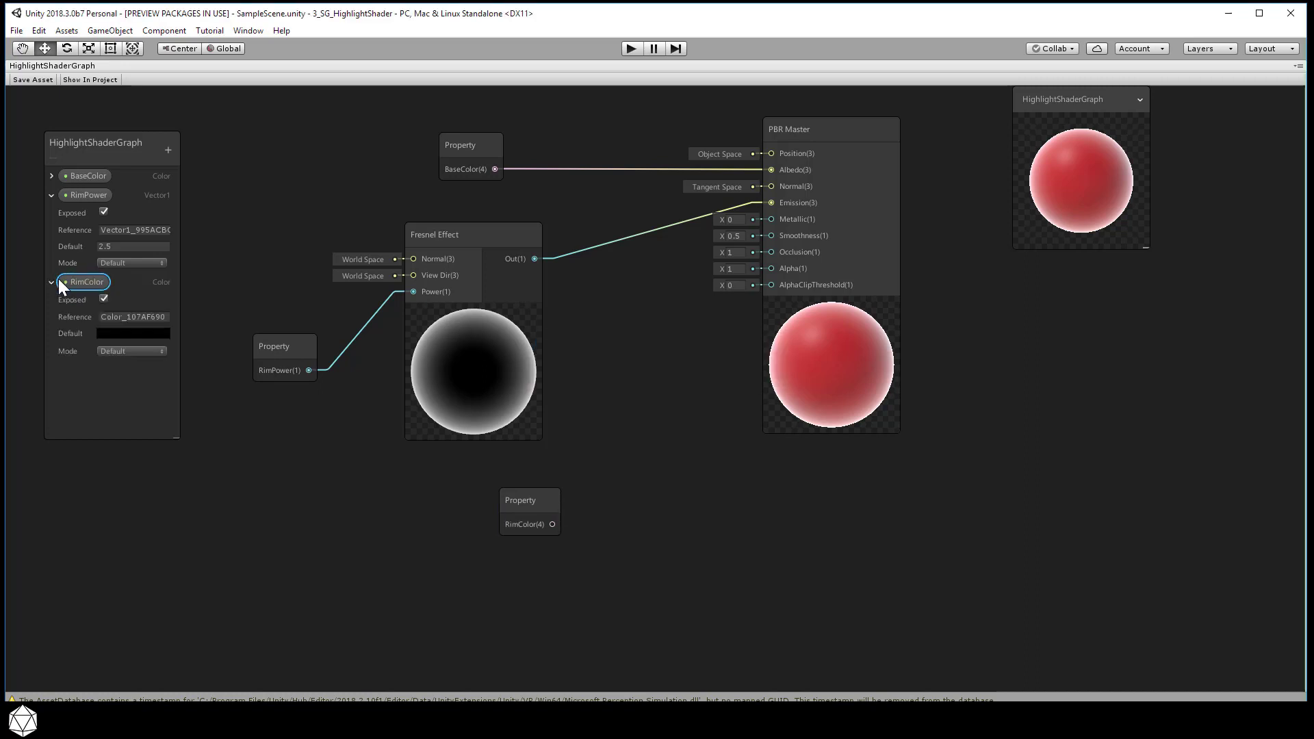
{"action": "left_click", "coordinate": [143, 333]}
{"action": "left_click_drag", "start_coordinate": [591, 385], "coordinate": [582, 416]}
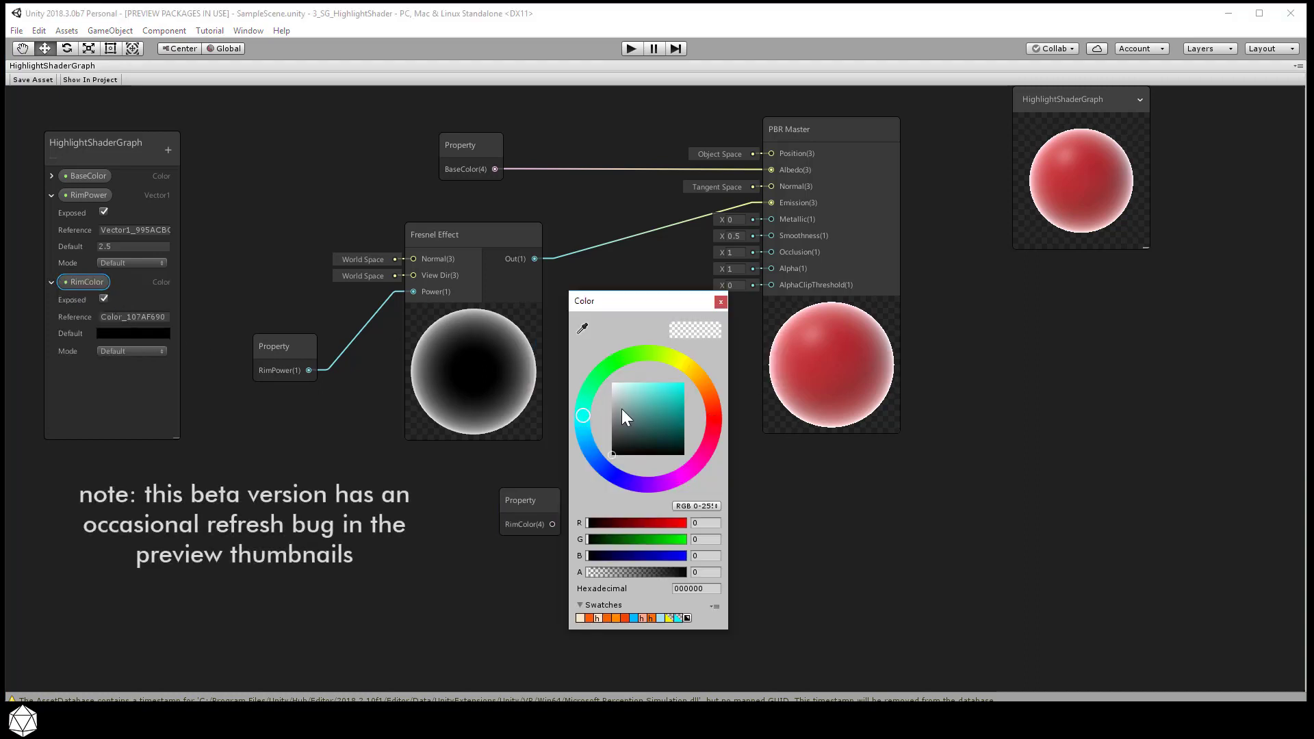
{"action": "left_click", "coordinate": [683, 391]}
{"action": "left_click_drag", "start_coordinate": [683, 391], "coordinate": [685, 382]}
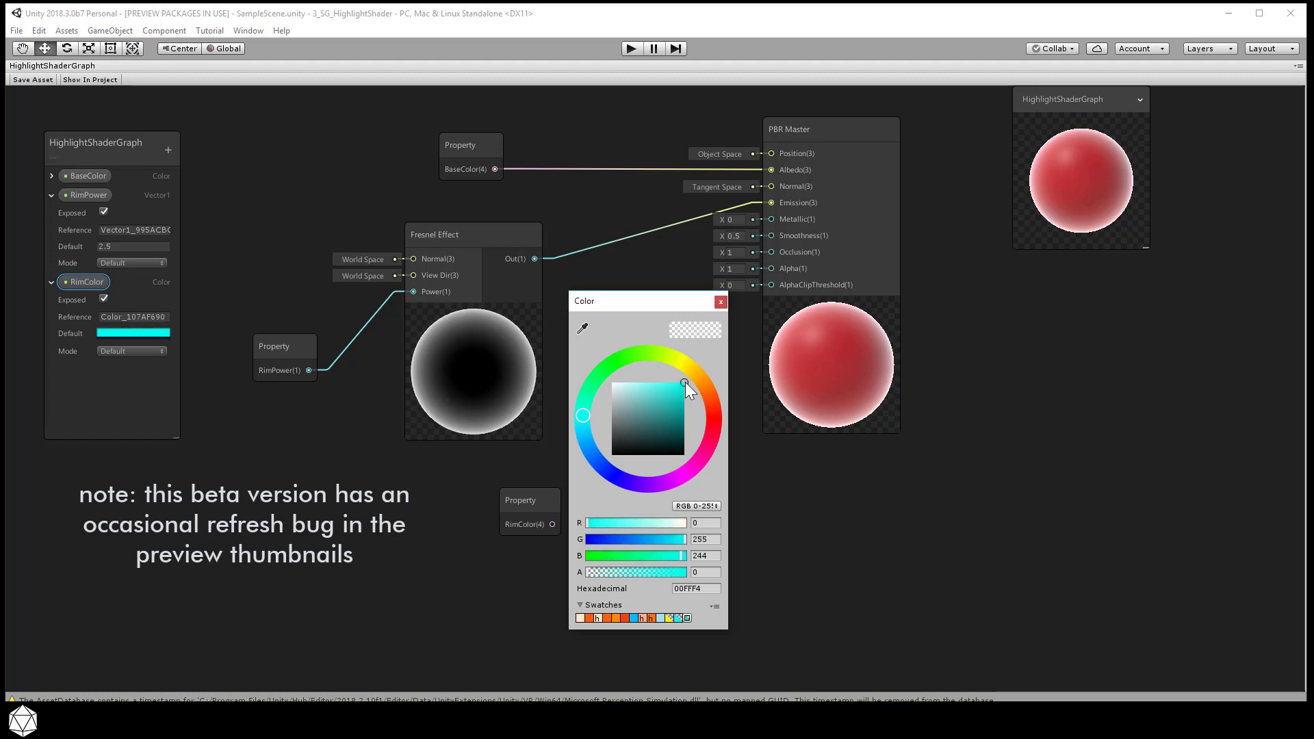
{"action": "left_click", "coordinate": [721, 302]}
Step: Change the BaseColor property's default color to green
{"action": "left_click", "coordinate": [51, 176]}
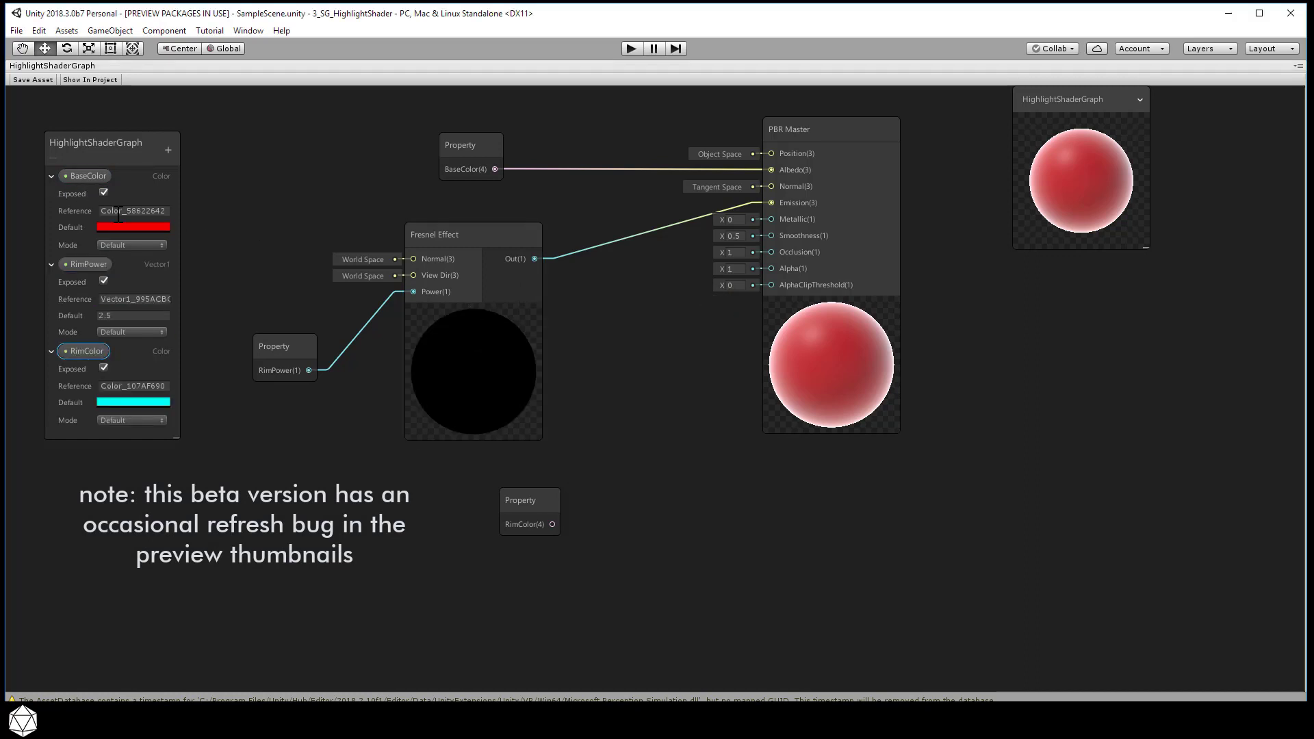
{"action": "left_click", "coordinate": [132, 226]}
{"action": "left_click_drag", "start_coordinate": [624, 349], "coordinate": [610, 360]}
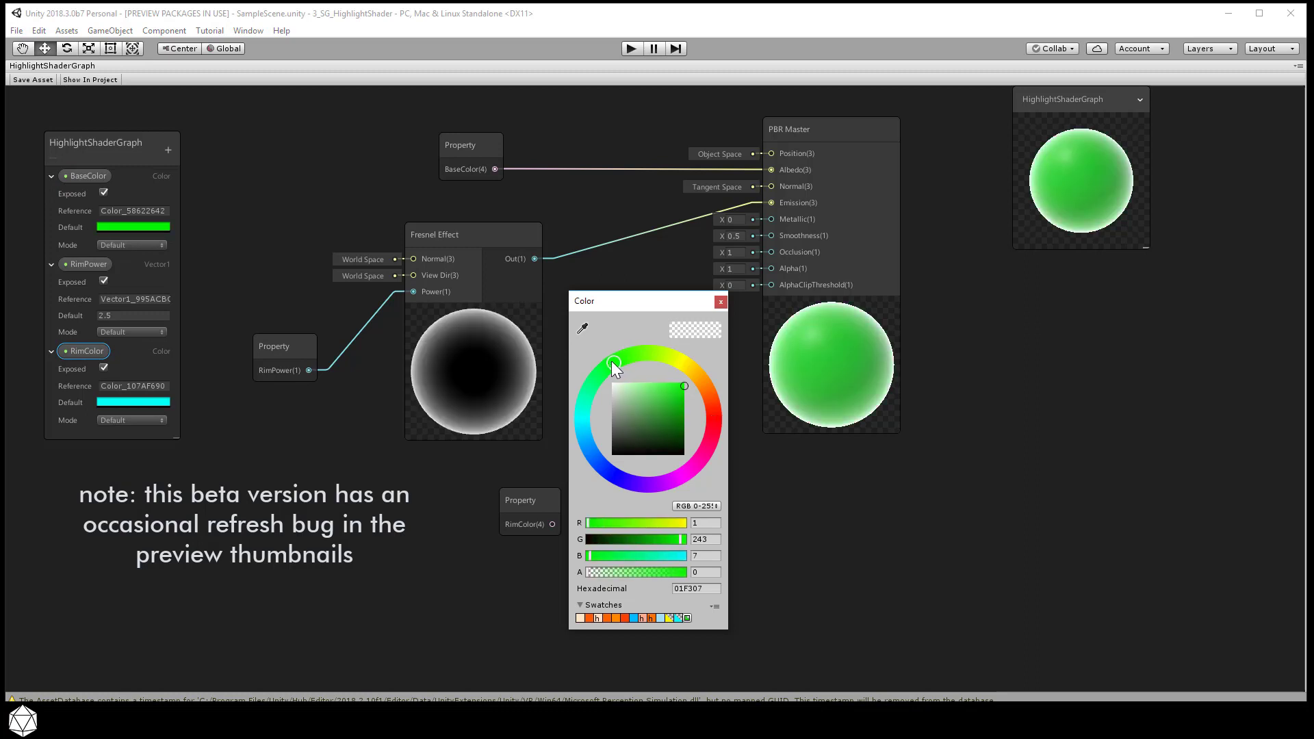
{"action": "left_click", "coordinate": [721, 303]}
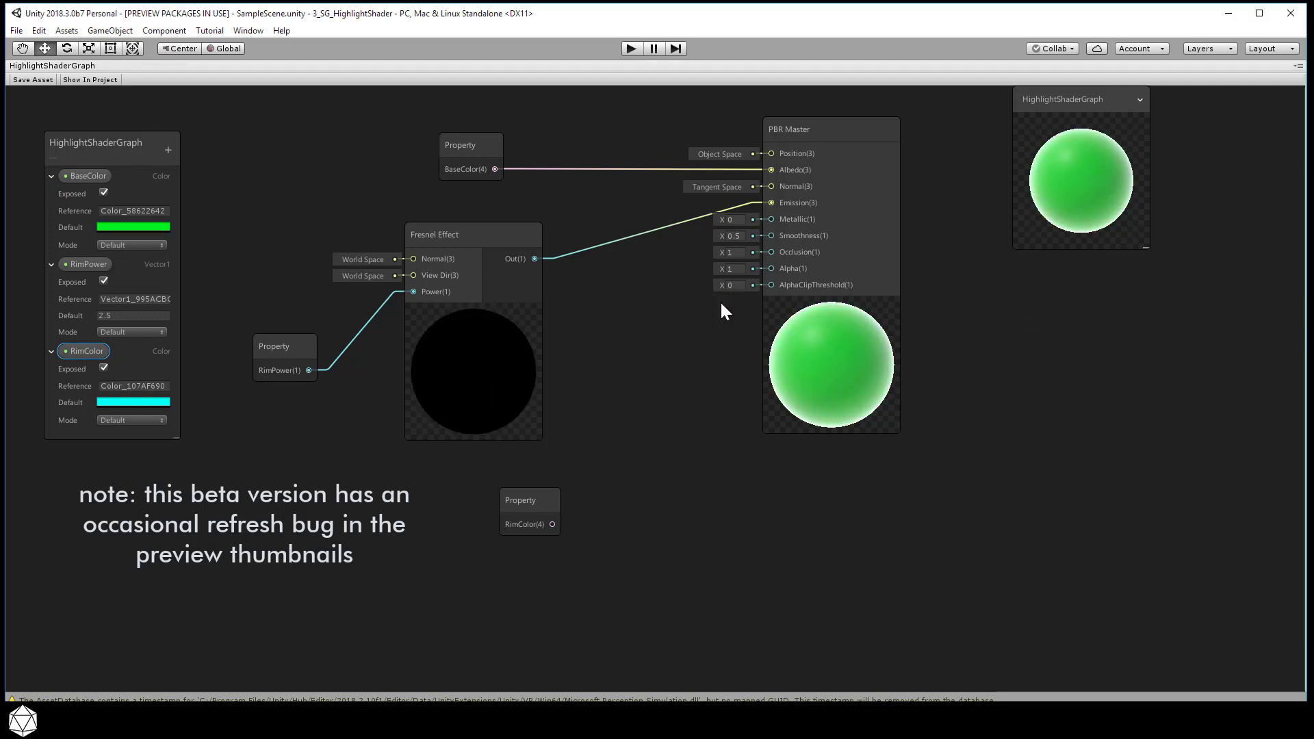
Step: Set the RimPower property's default value to 2.57
{"action": "left_click", "coordinate": [123, 316]}
{"action": "type", "text": "2.57"}
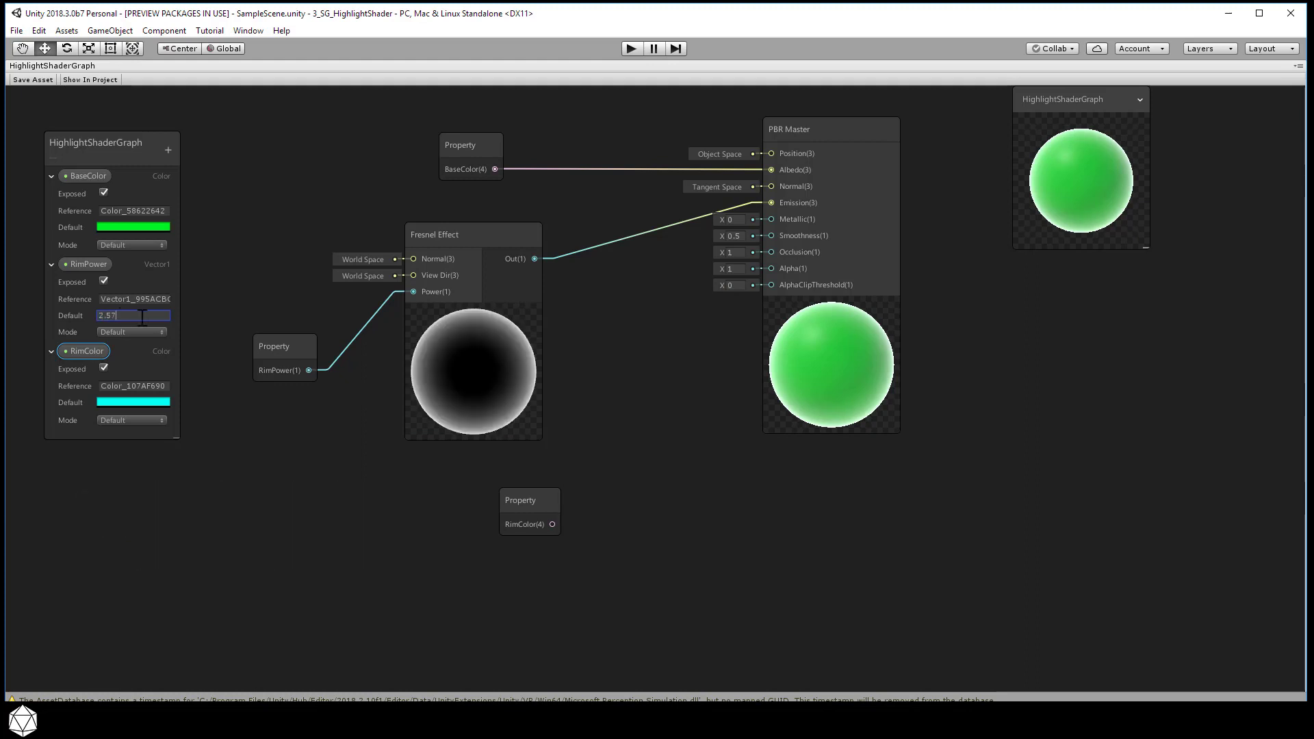
{"action": "left_click", "coordinate": [606, 438]}
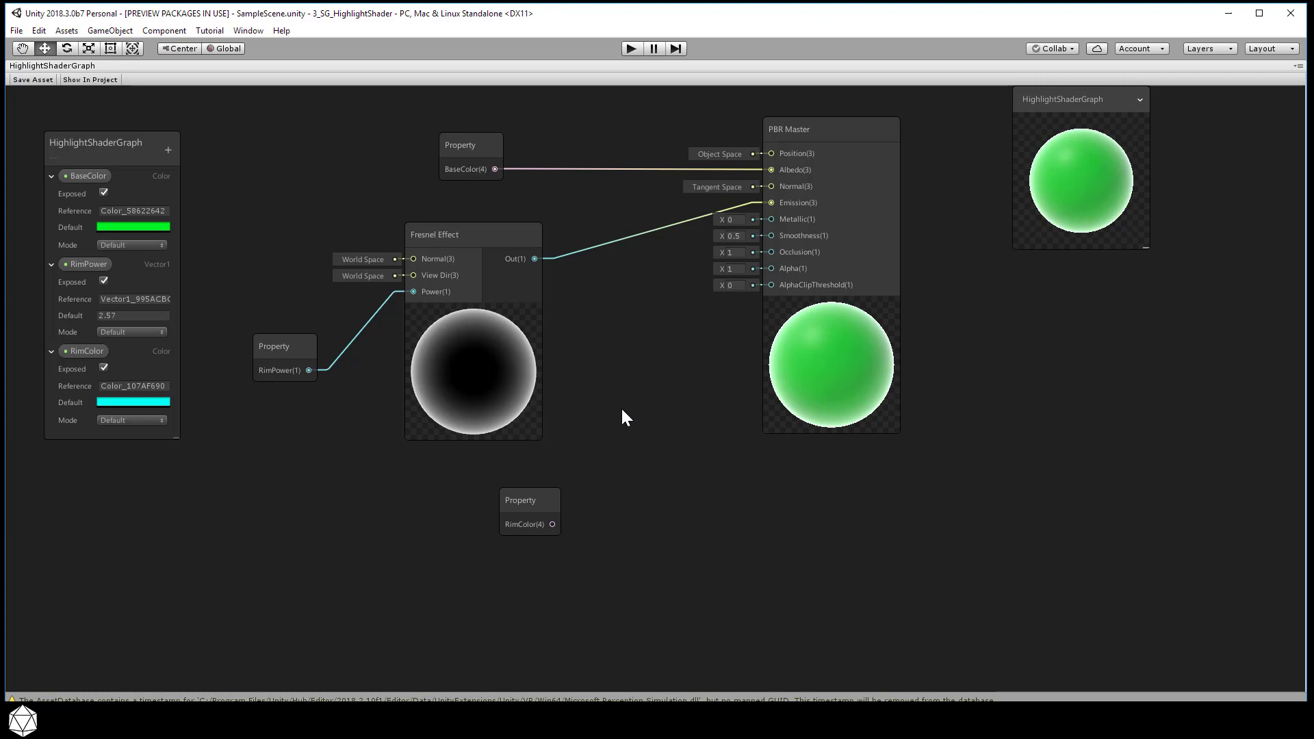
Step: Shift the RimColor node away to make room and add a Multiply node between it and the PBR Master
{"action": "left_click_drag", "start_coordinate": [526, 501], "coordinate": [385, 501]}
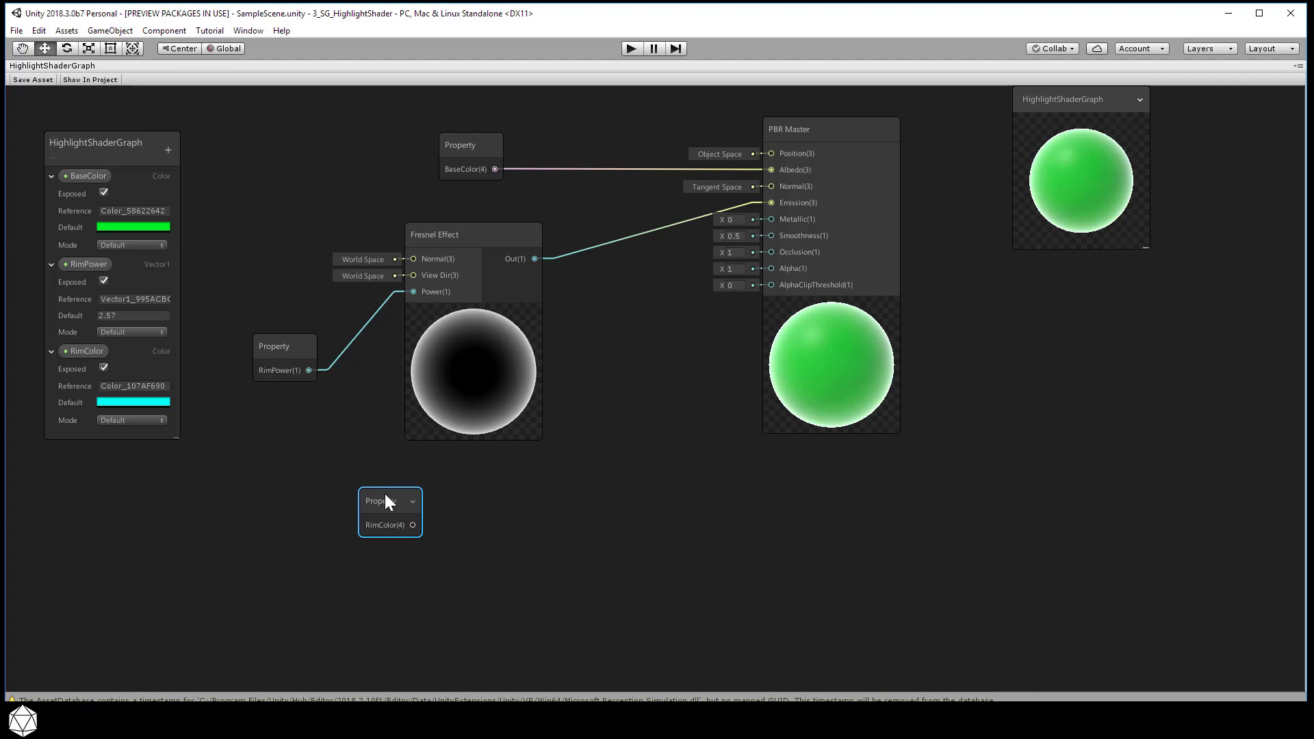
{"action": "right_click", "coordinate": [623, 413]}
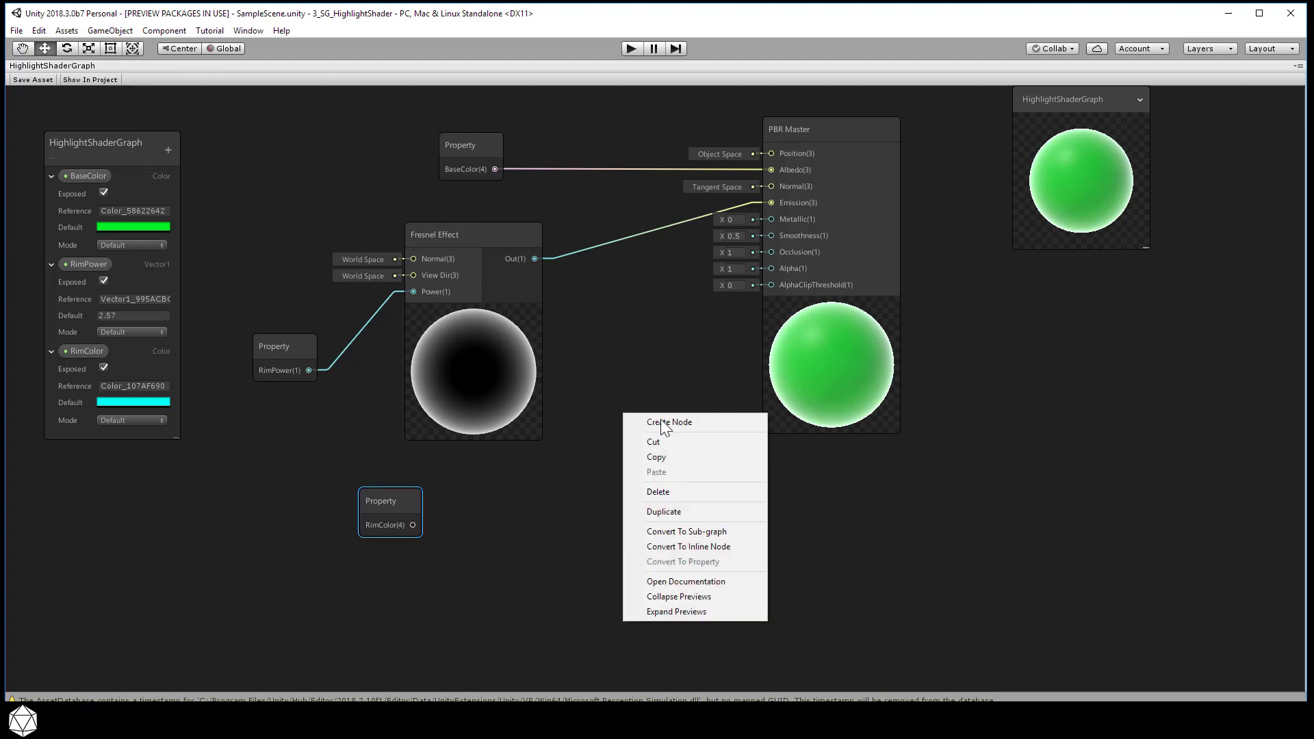
{"action": "left_click", "coordinate": [663, 420]}
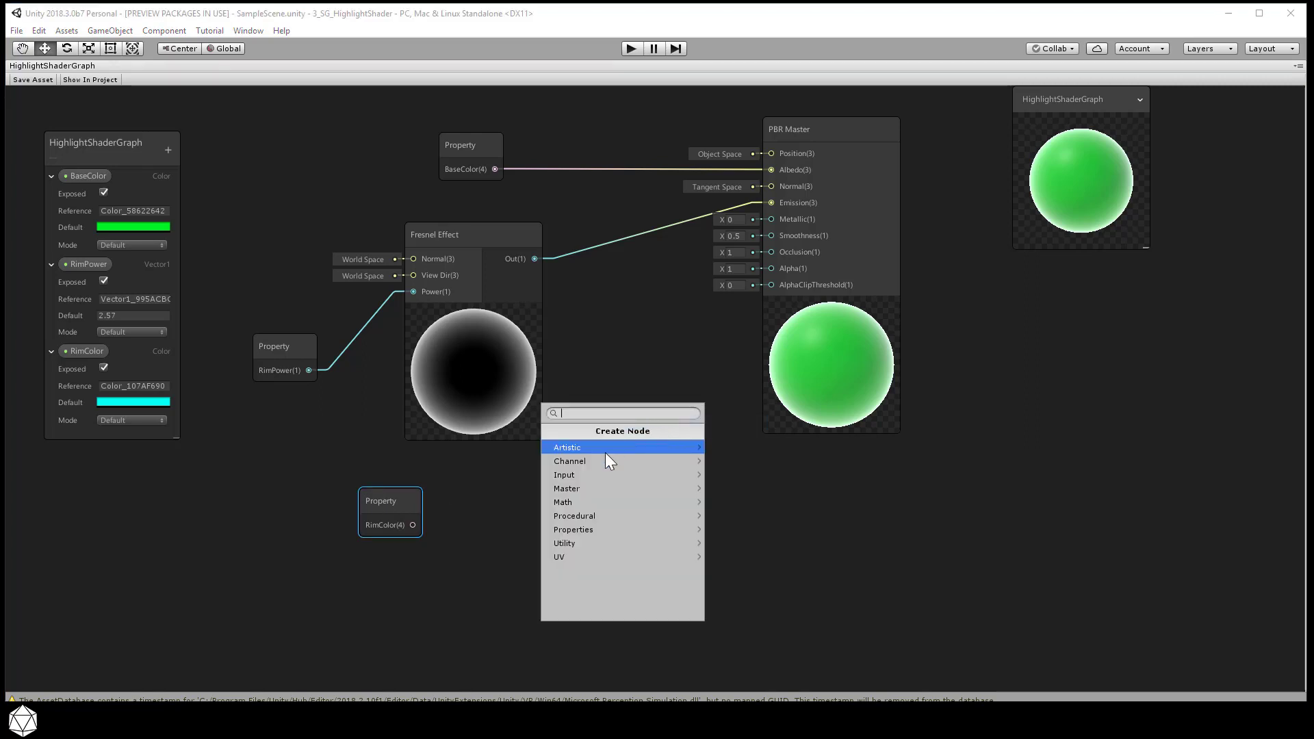
{"action": "left_click", "coordinate": [601, 502]}
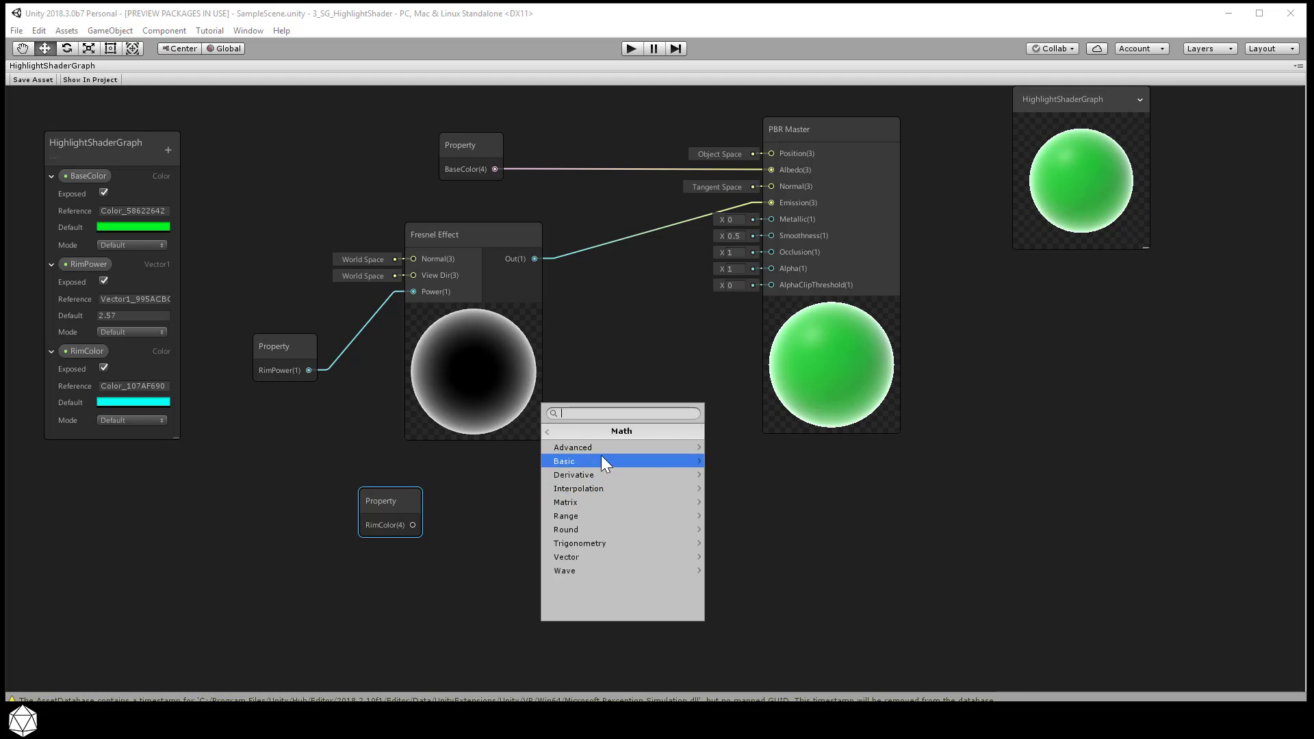
{"action": "left_click", "coordinate": [601, 454]}
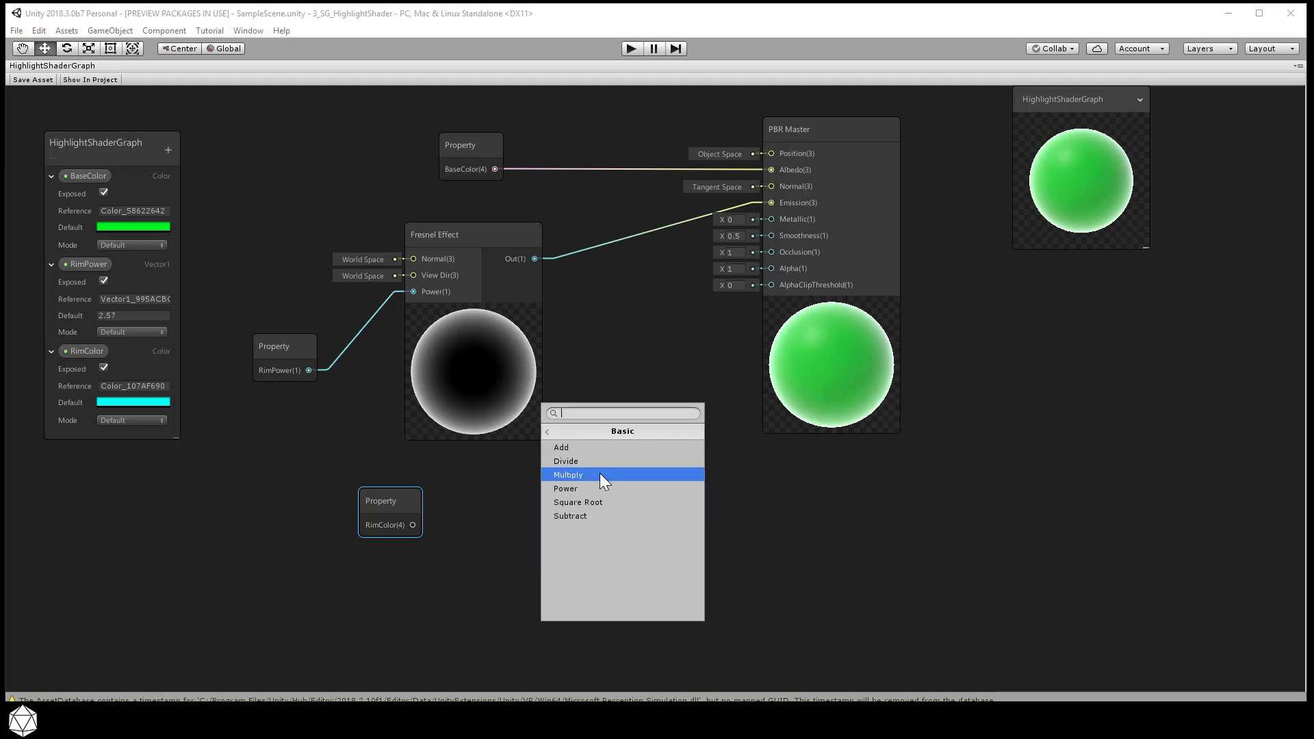
{"action": "left_click", "coordinate": [600, 473]}
{"action": "left_click_drag", "start_coordinate": [676, 440], "coordinate": [664, 442]}
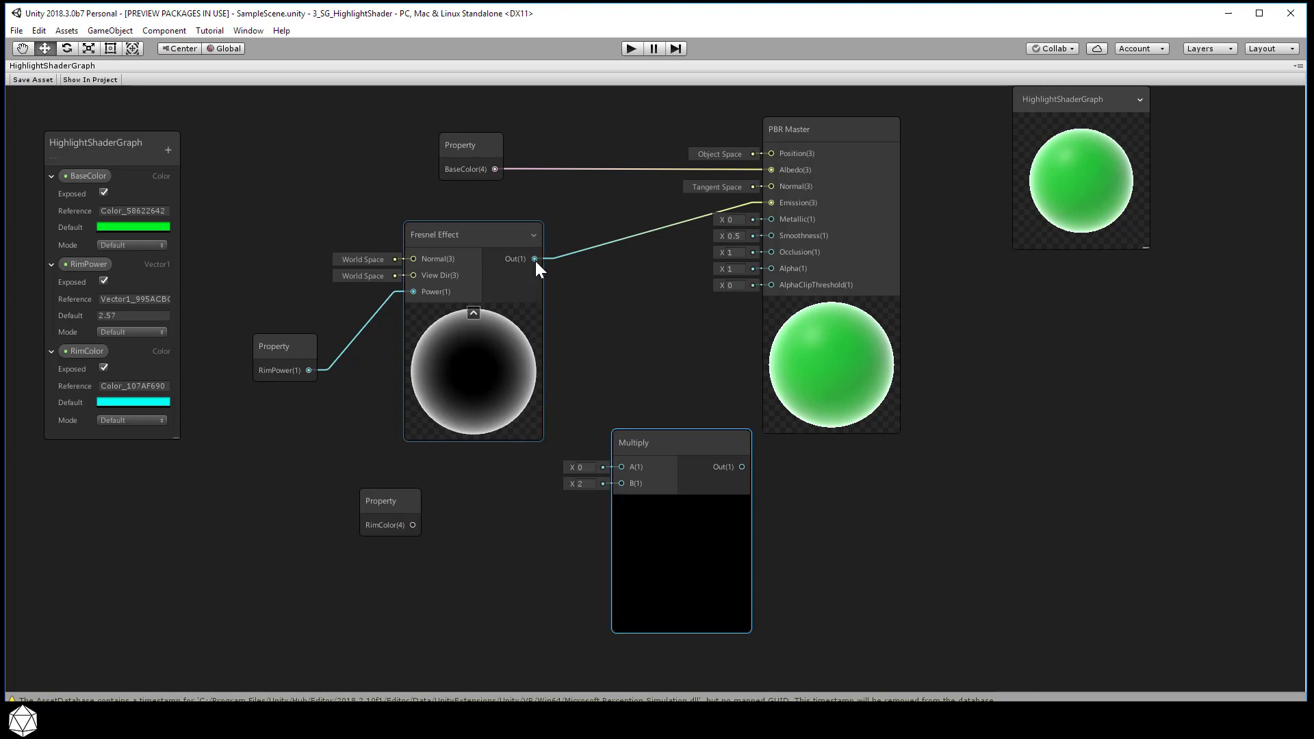
Step: Connect the Fresnel Effect's output to Multiply's A input and the RimColor property to its B input
{"action": "left_click_drag", "start_coordinate": [534, 258], "coordinate": [623, 468]}
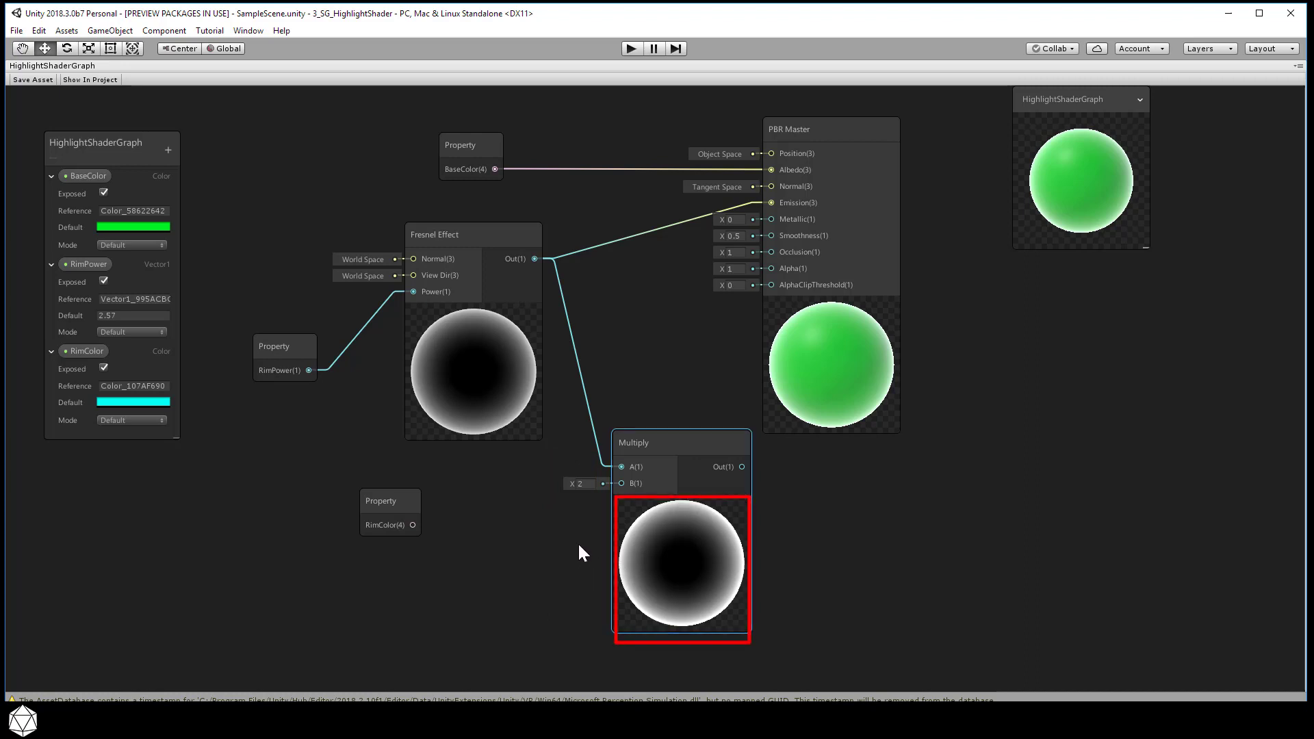
{"action": "left_click_drag", "start_coordinate": [413, 525], "coordinate": [625, 489]}
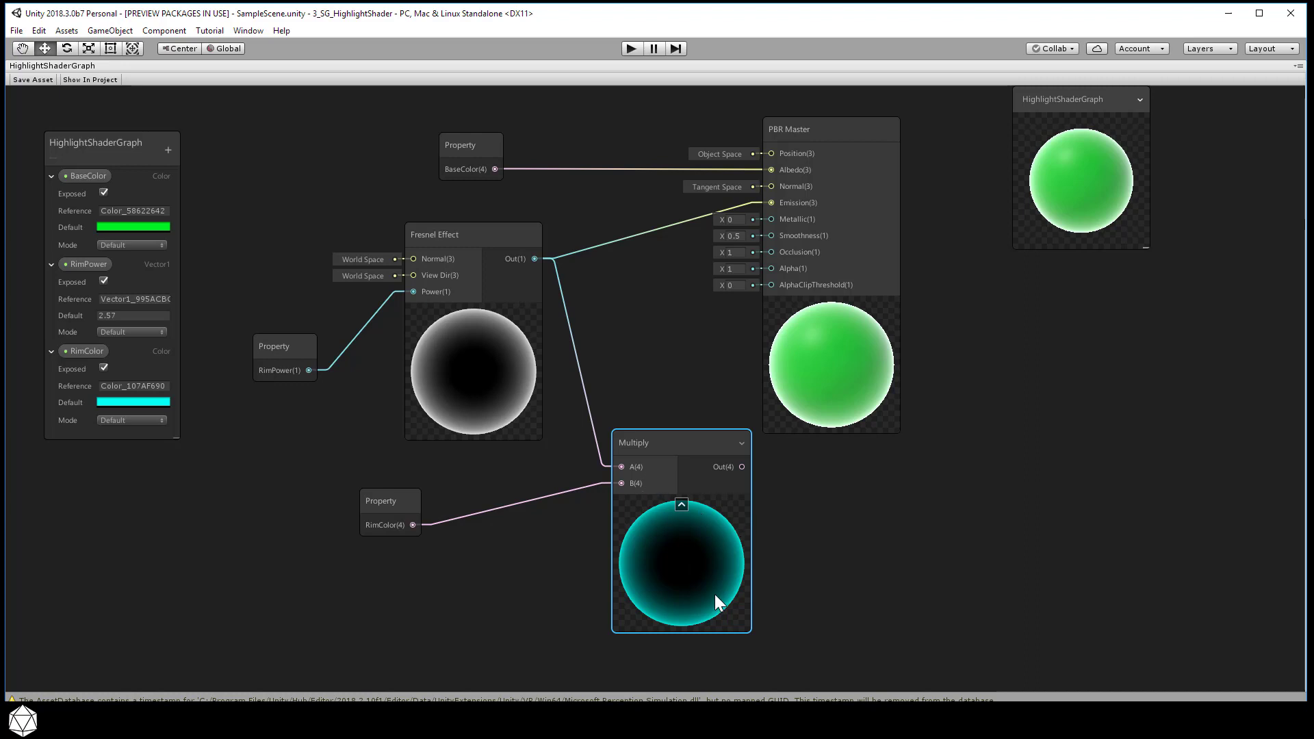
Step: Delete the connection between RimColor and Multiply's B input, and reconnect the two
{"action": "right_click", "coordinate": [544, 497]}
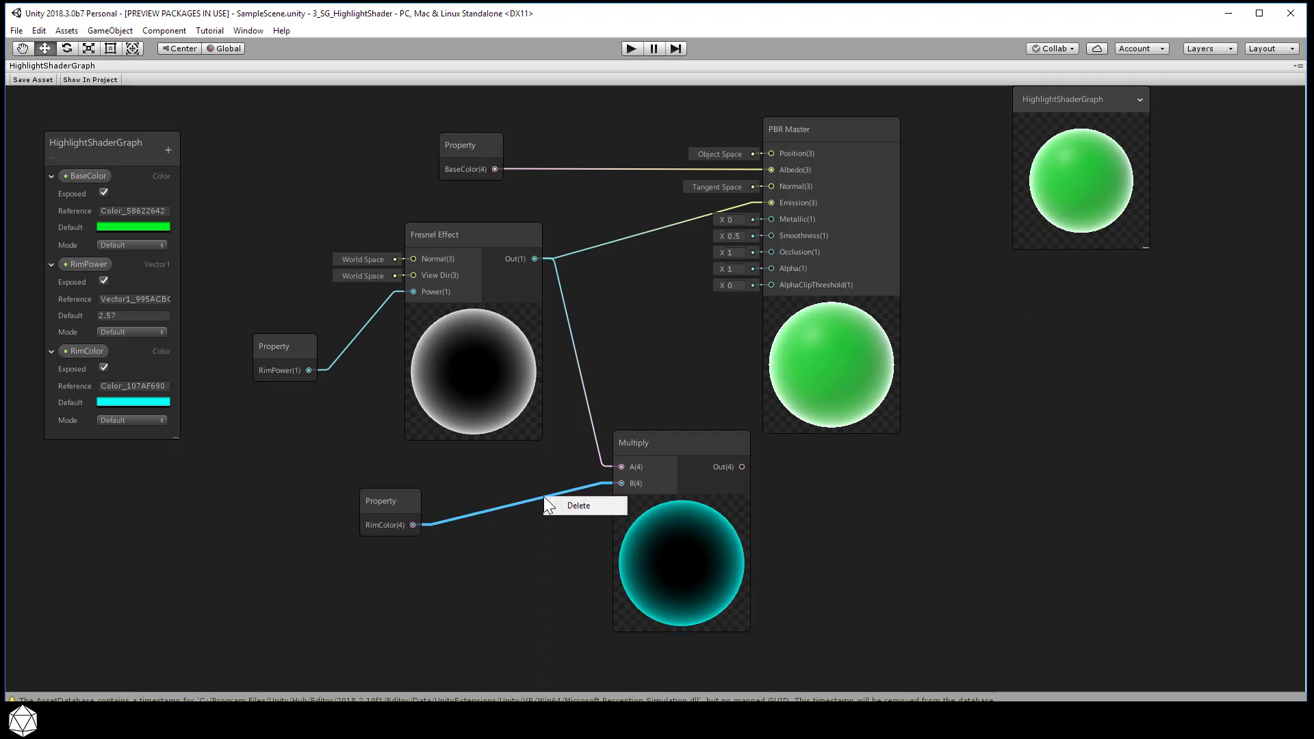
{"action": "left_click", "coordinate": [588, 507]}
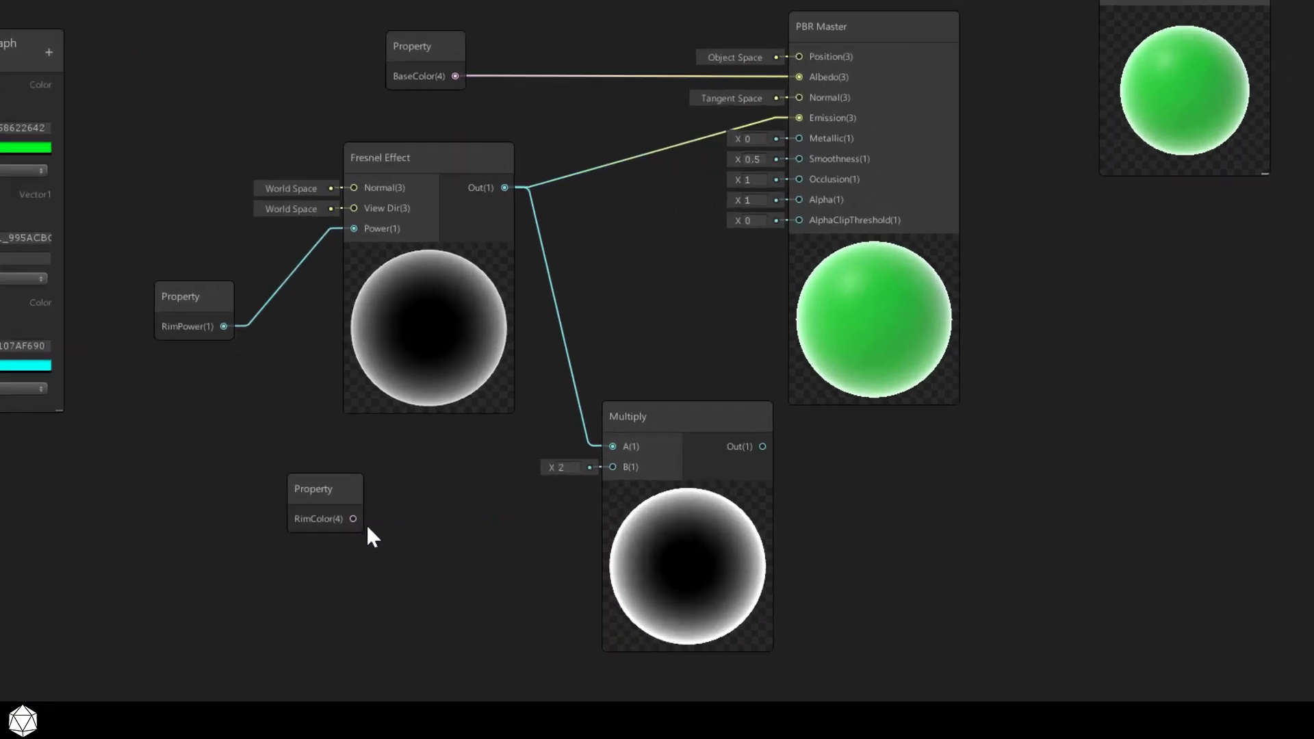
{"action": "left_click_drag", "start_coordinate": [277, 510], "coordinate": [600, 446]}
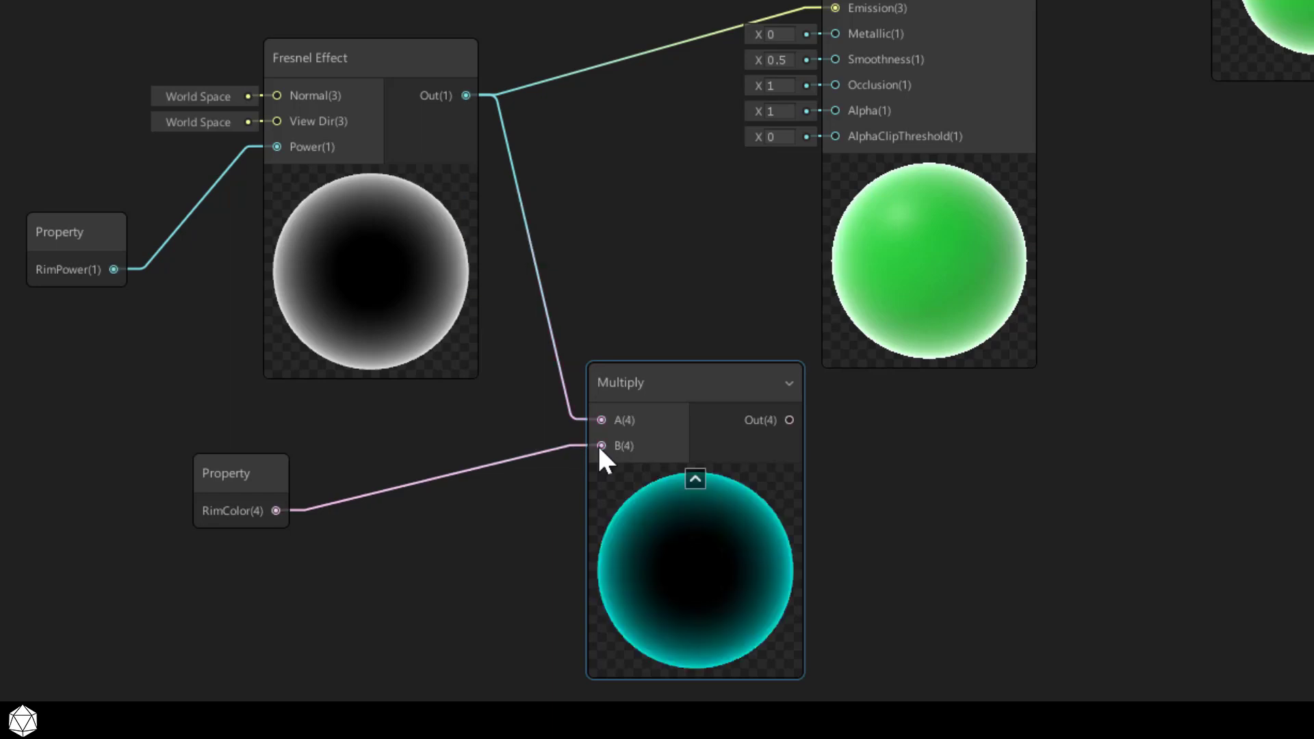
{"action": "left_click", "coordinate": [1049, 475]}
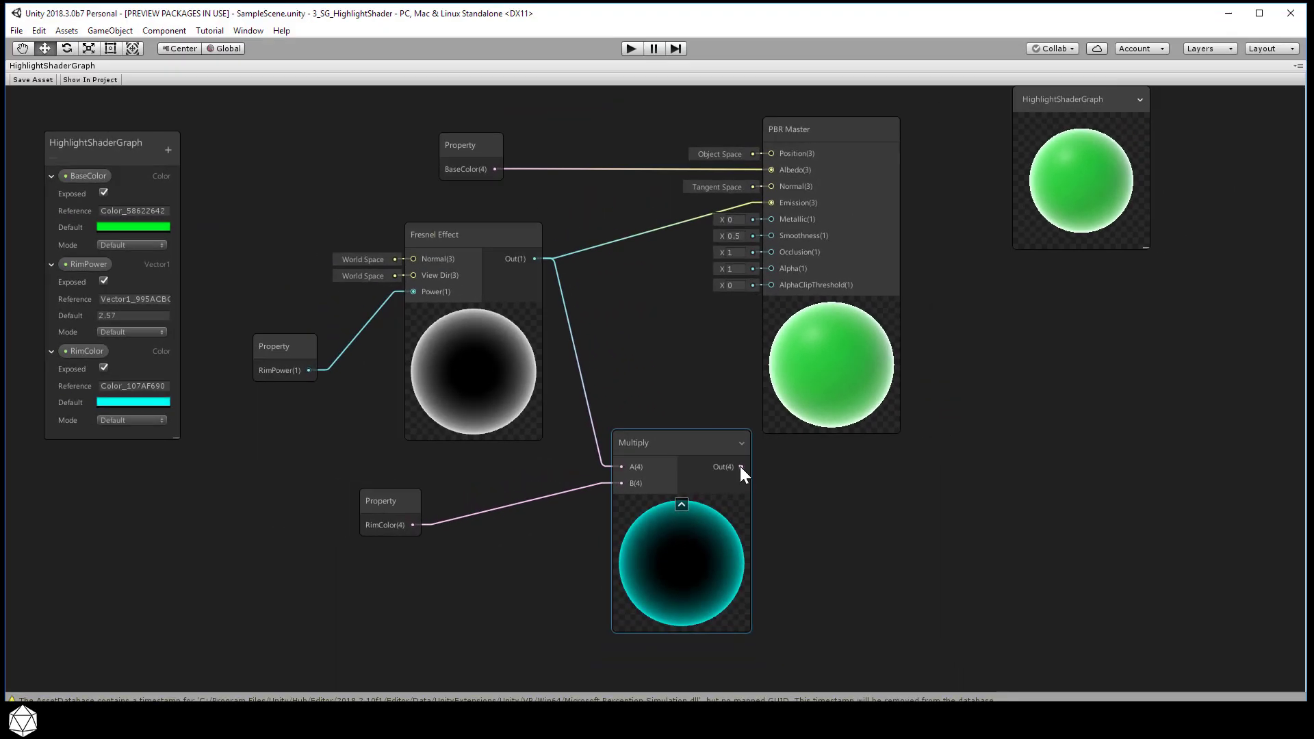
Step: Connect Multiply's output to the PBR Master's Emission input, save the asset and restore the regular editor layout
{"action": "left_click_drag", "start_coordinate": [741, 466], "coordinate": [770, 203]}
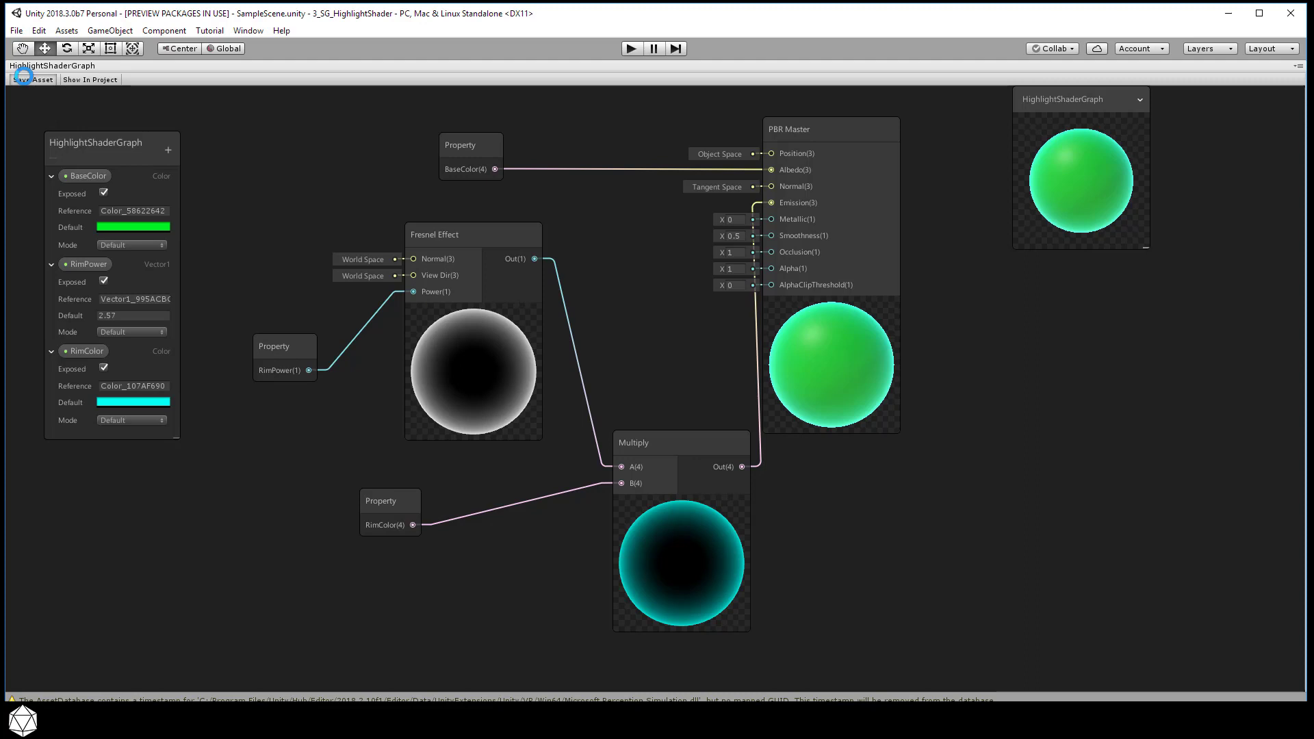
{"action": "right_click", "coordinate": [88, 67]}
{"action": "left_click", "coordinate": [129, 77]}
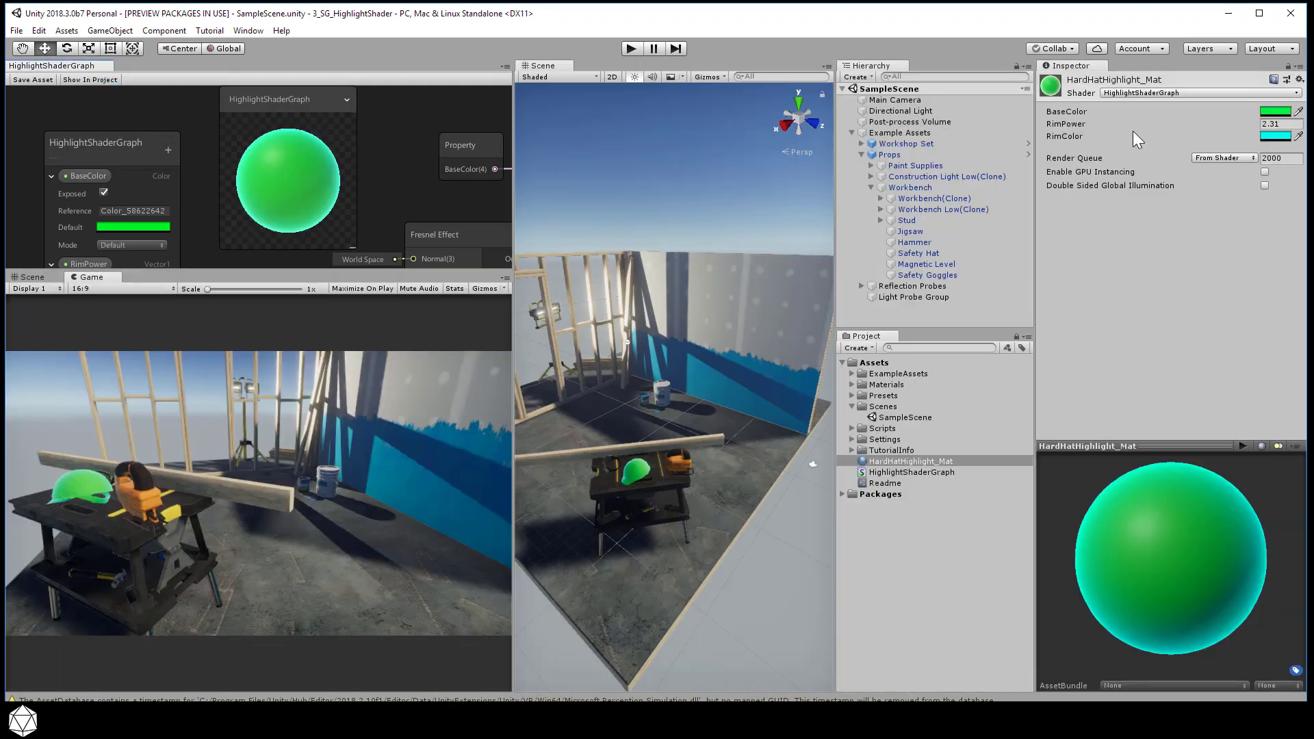
Step: Try cyan 01F3EF as the HardHatHighlight_Mat material's BaseColor and green 01FF27 as its RimColor
{"action": "left_click", "coordinate": [1269, 111]}
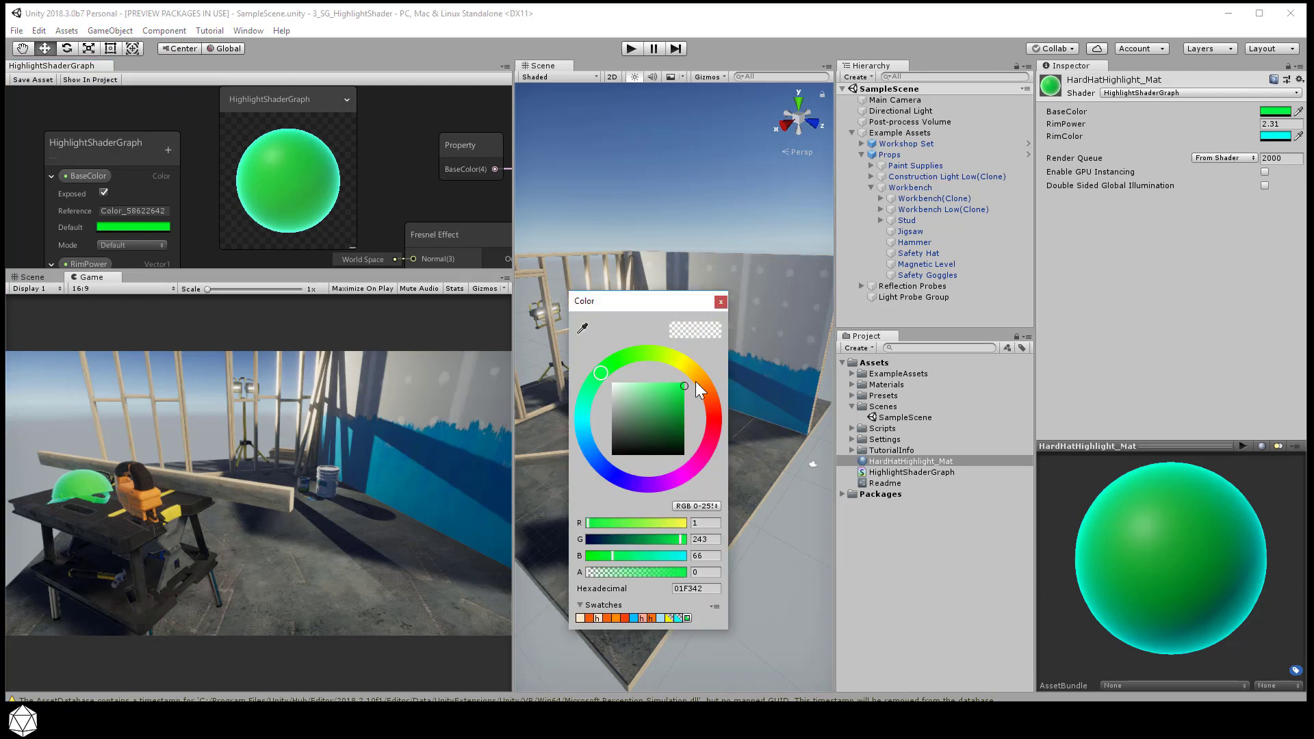
{"action": "left_click_drag", "start_coordinate": [591, 380], "coordinate": [573, 409]}
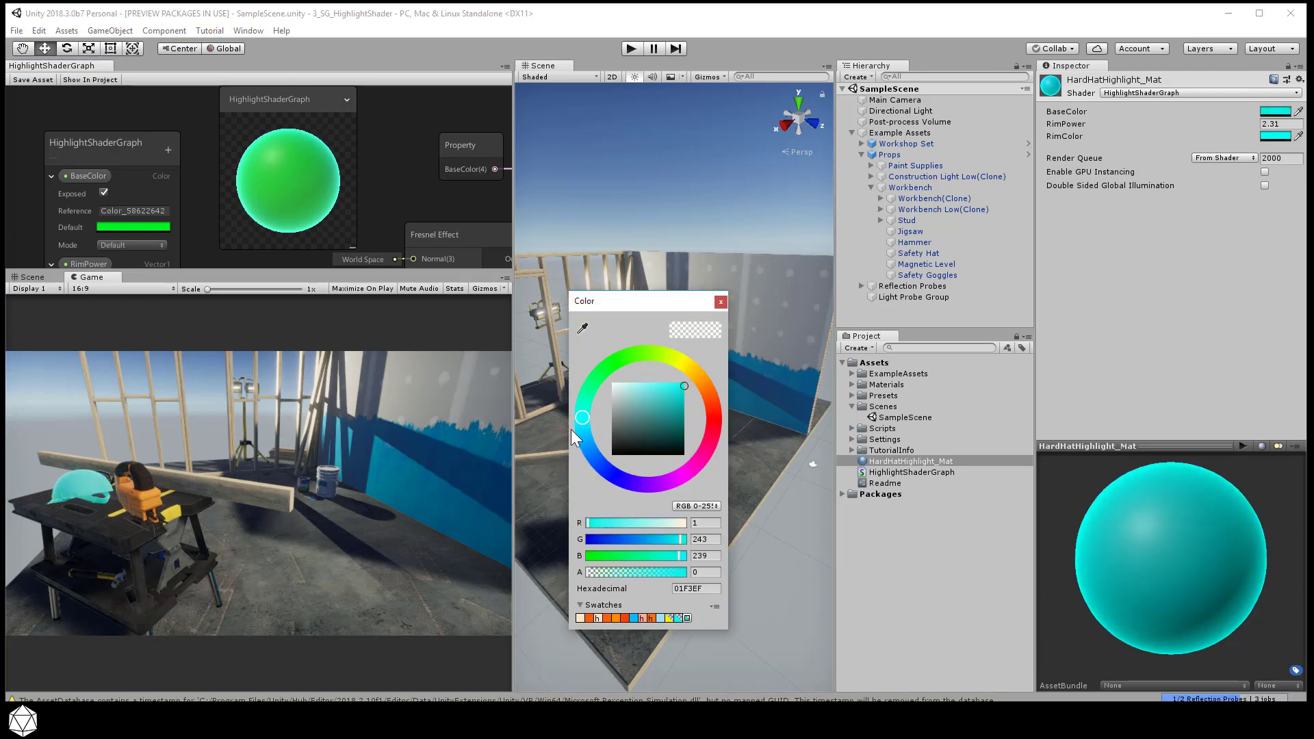
{"action": "left_click", "coordinate": [1273, 136]}
{"action": "left_click_drag", "start_coordinate": [667, 362], "coordinate": [606, 364]}
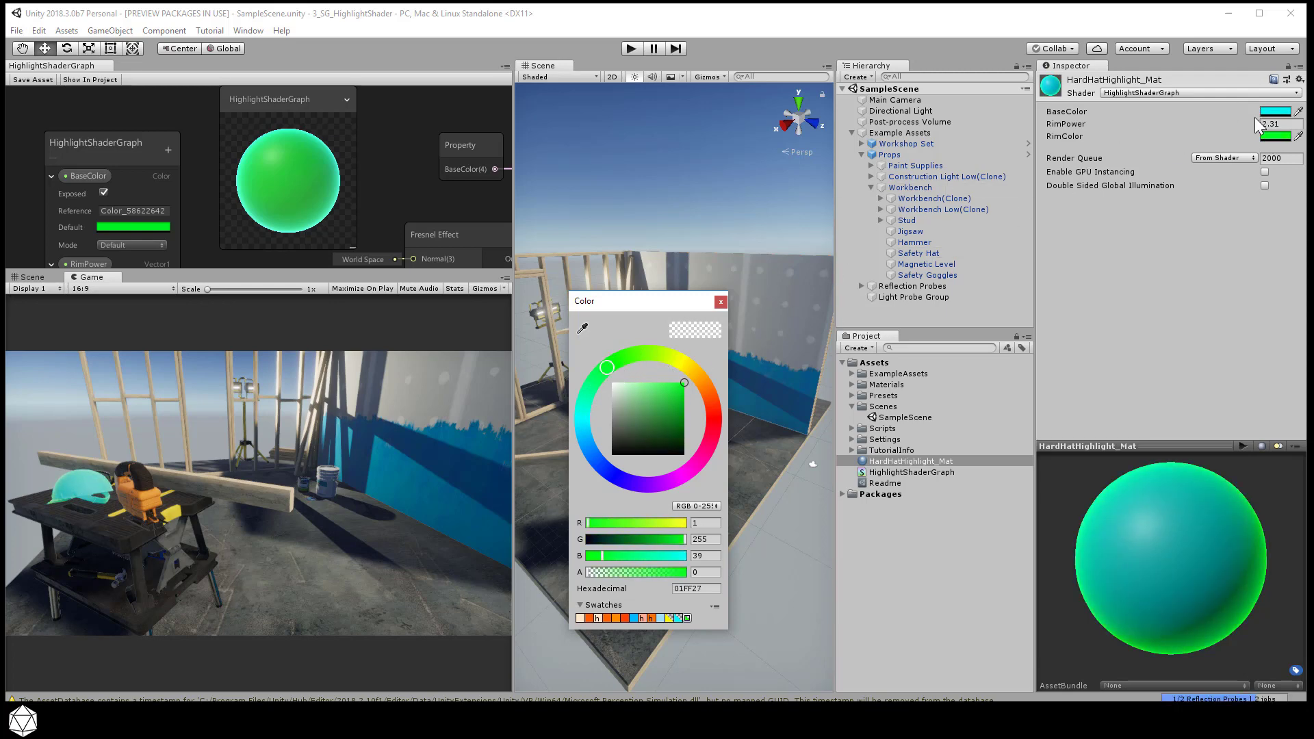
Step: Set the HardHatHighlight_Mat material's RimPower to 0.27, BaseColor to yellow D3F301 and RimColor to blue 0186FF
{"action": "left_click_drag", "start_coordinate": [1250, 123], "coordinate": [1204, 131]}
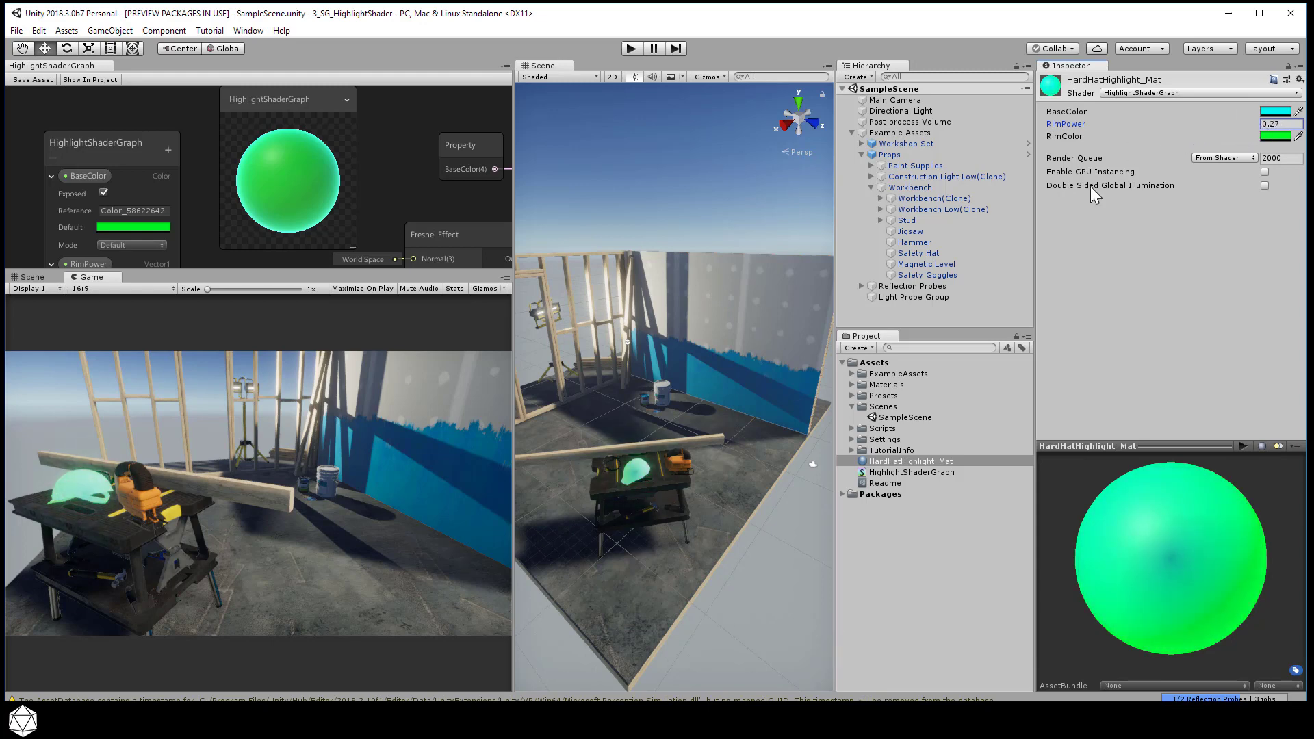
{"action": "left_click", "coordinate": [1263, 111]}
{"action": "left_click", "coordinate": [676, 360]}
{"action": "left_click_drag", "start_coordinate": [674, 360], "coordinate": [669, 362]}
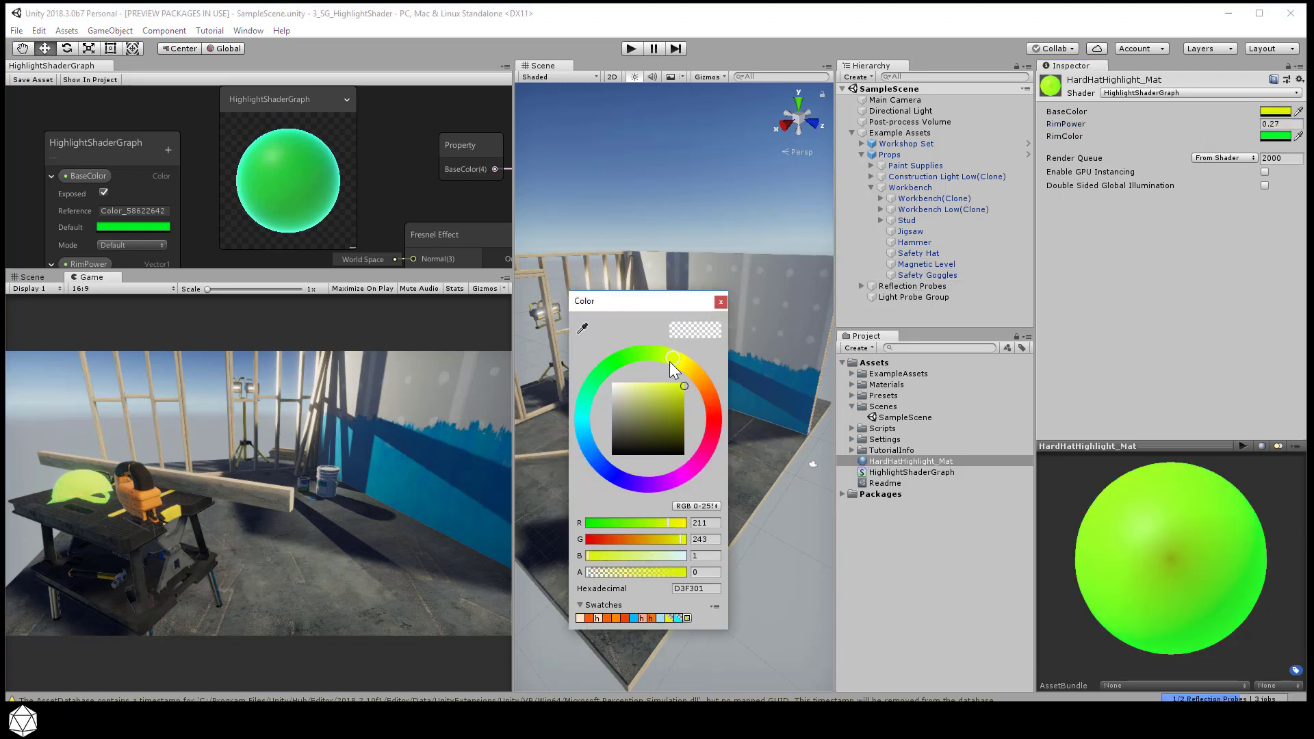
{"action": "left_click", "coordinate": [1273, 135]}
{"action": "left_click_drag", "start_coordinate": [589, 378], "coordinate": [581, 462]}
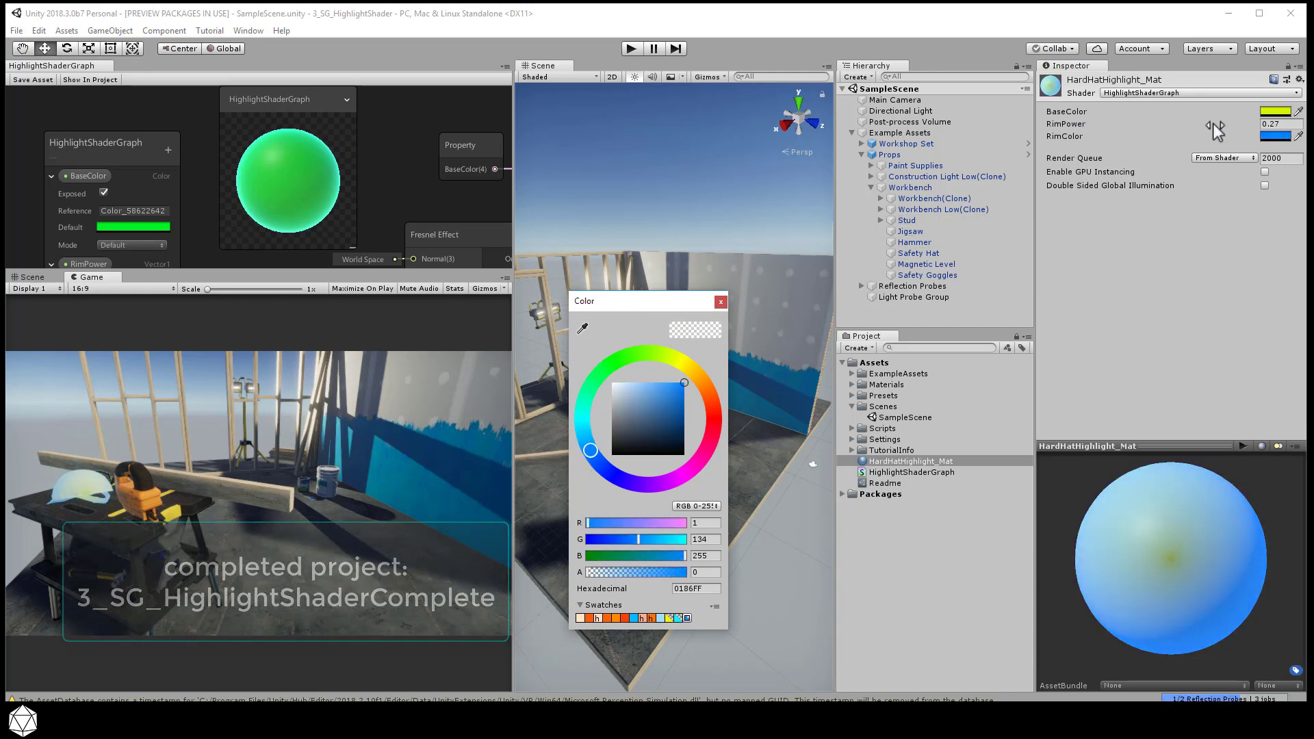